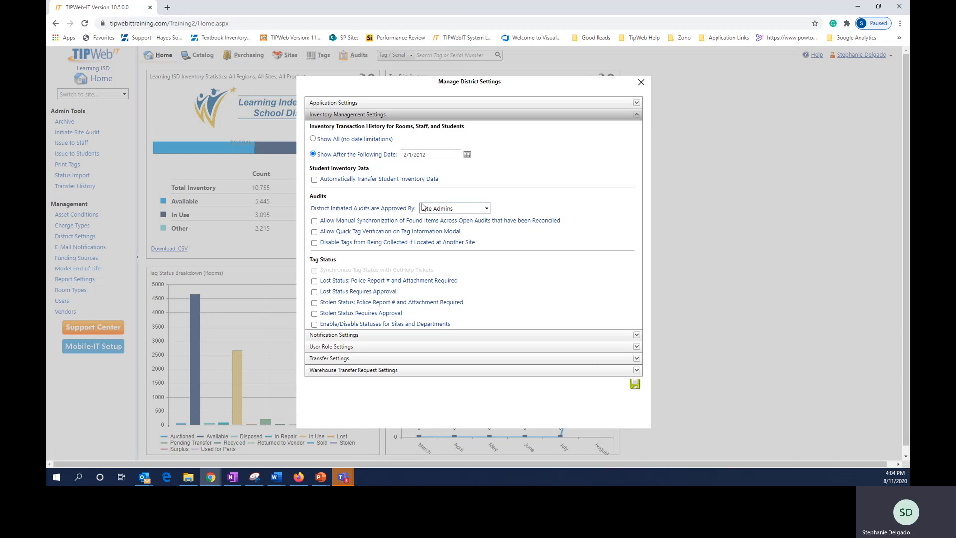
# - Save User Role Settings, leaving Site Admin 'Restrict from Initiating and Receiving Tags' unchecked
pyautogui.click(361, 348)
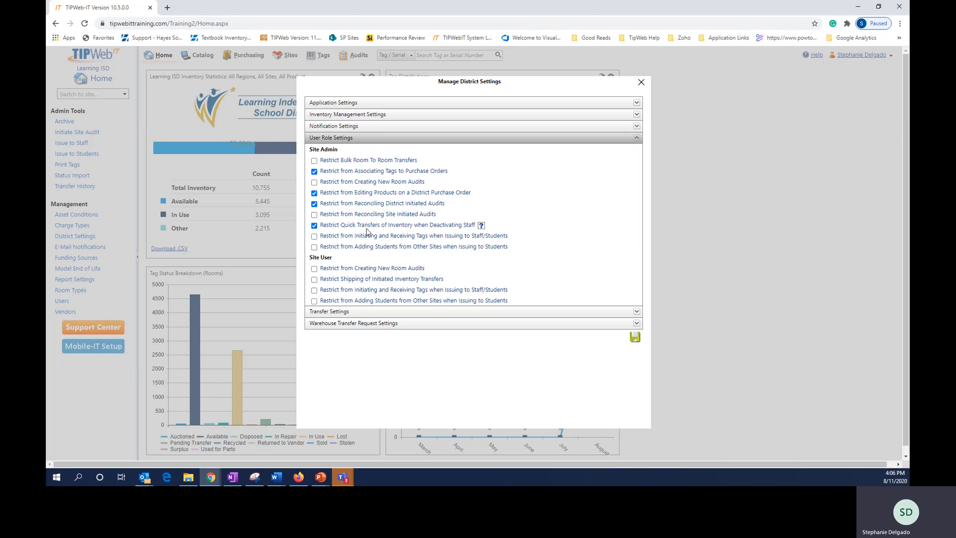
pyautogui.click(314, 236)
pyautogui.click(314, 236)
pyautogui.click(634, 338)
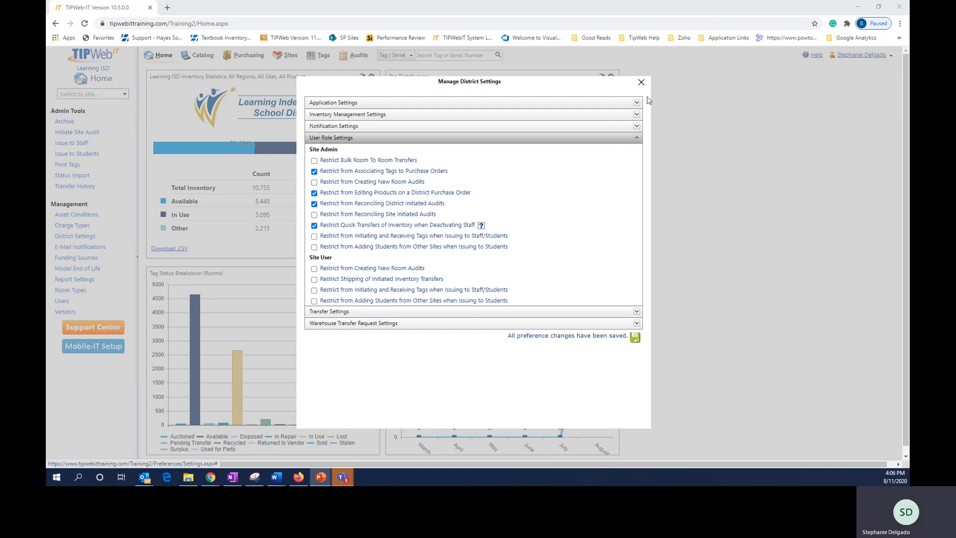
# - Close Manage District Settings and start the Issue to Students form at the Student ID field
pyautogui.click(641, 83)
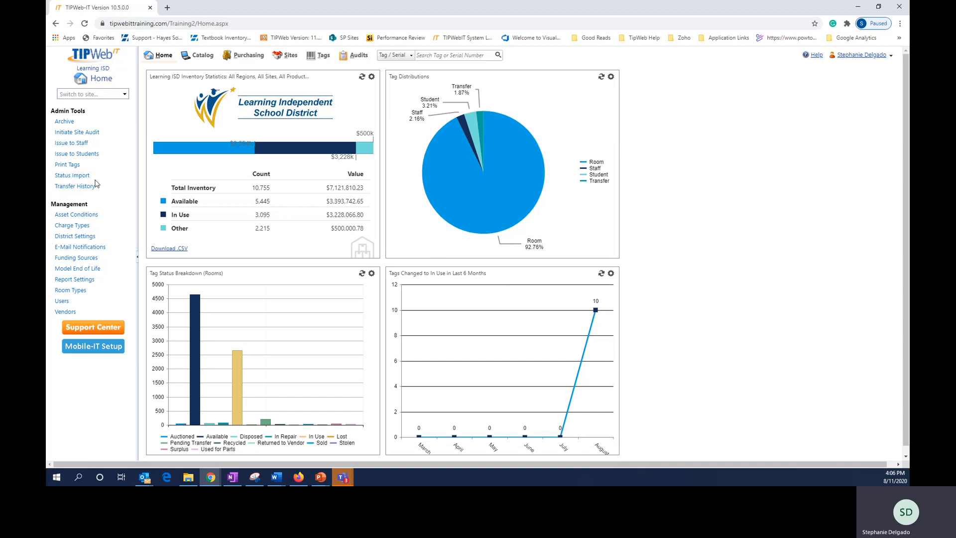
pyautogui.click(85, 155)
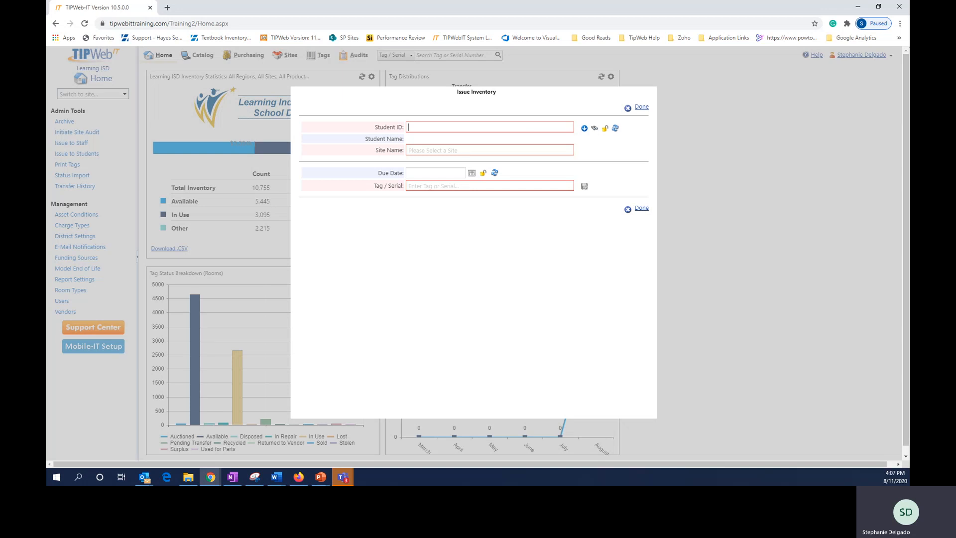
pyautogui.hotkey('alt', 'Tab')
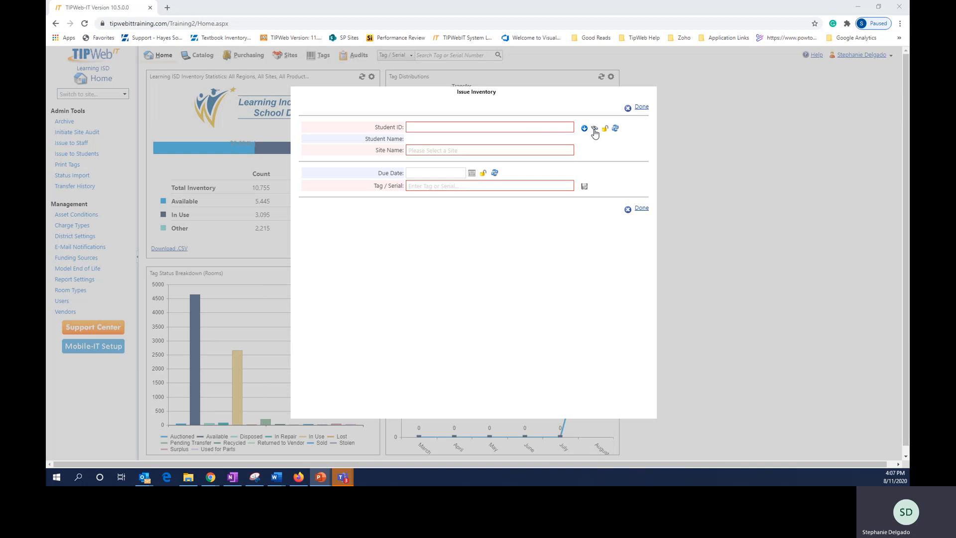
pyautogui.click(553, 128)
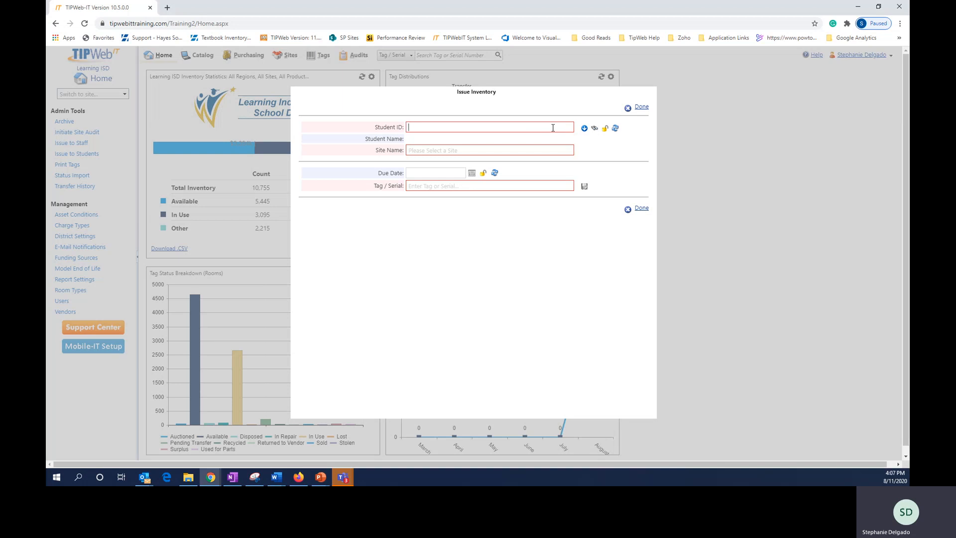
# - Filter the student lookup by last name and select the grade 09 Learning Campus record
pyautogui.click(594, 128)
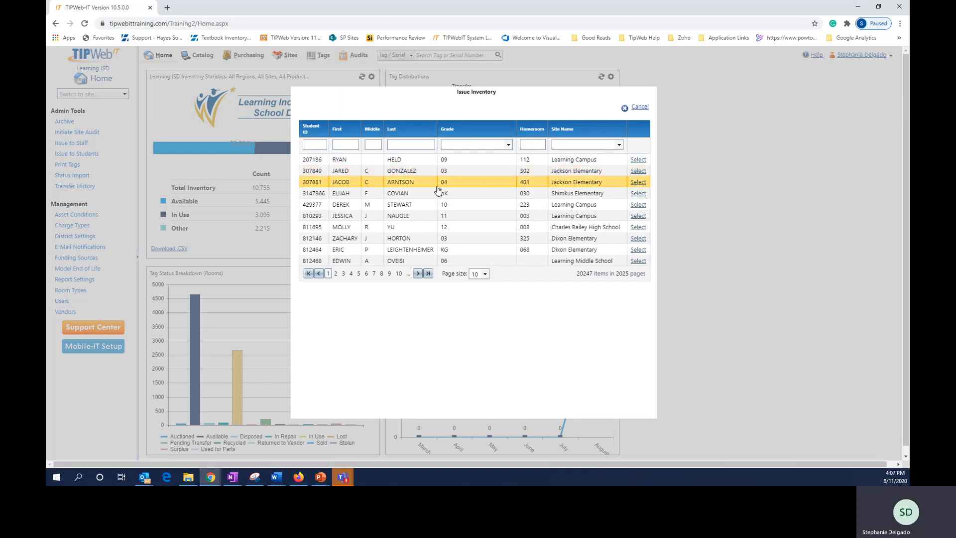
pyautogui.click(398, 144)
pyautogui.click(405, 164)
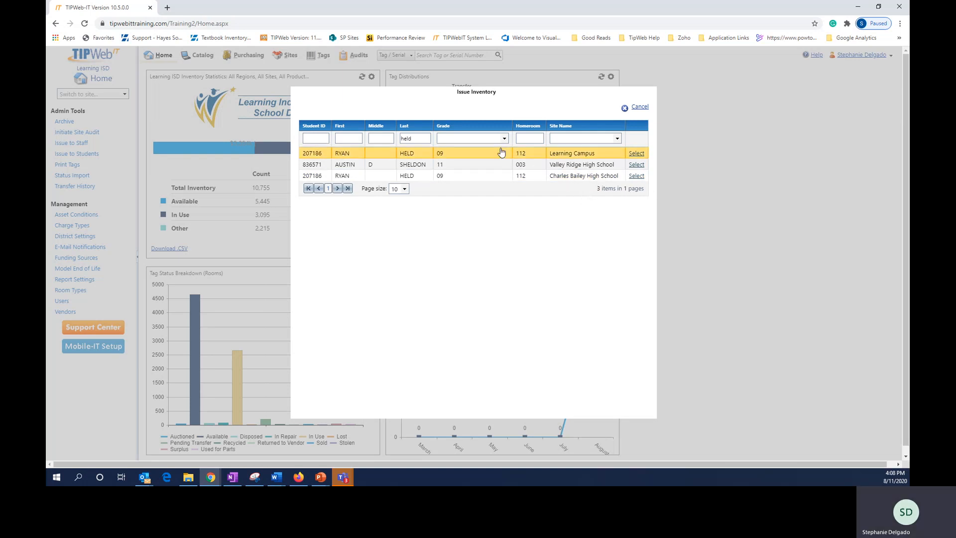
pyautogui.click(637, 154)
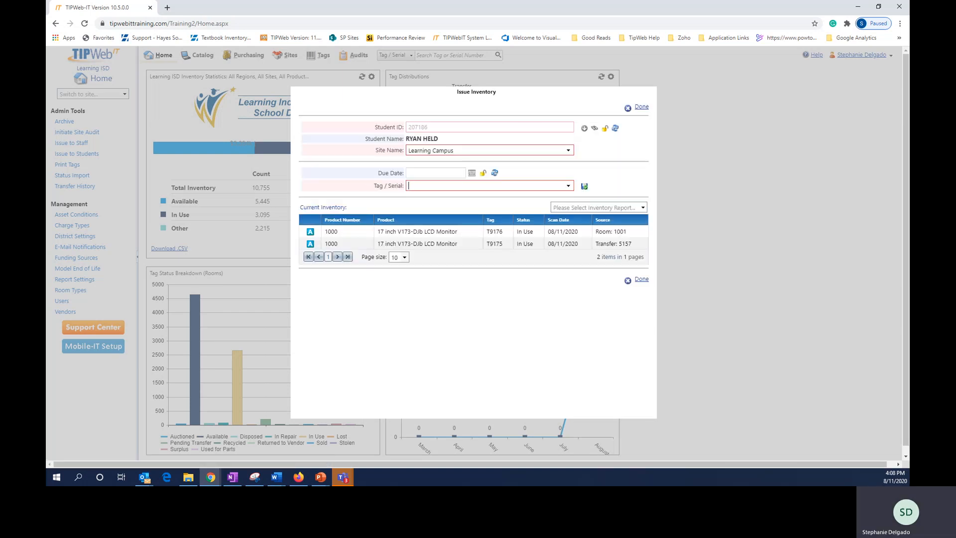
# - Change the Site Name to Charles Bailey High School, then to Bright Elementary
pyautogui.hotkey('alt', 'Tab')
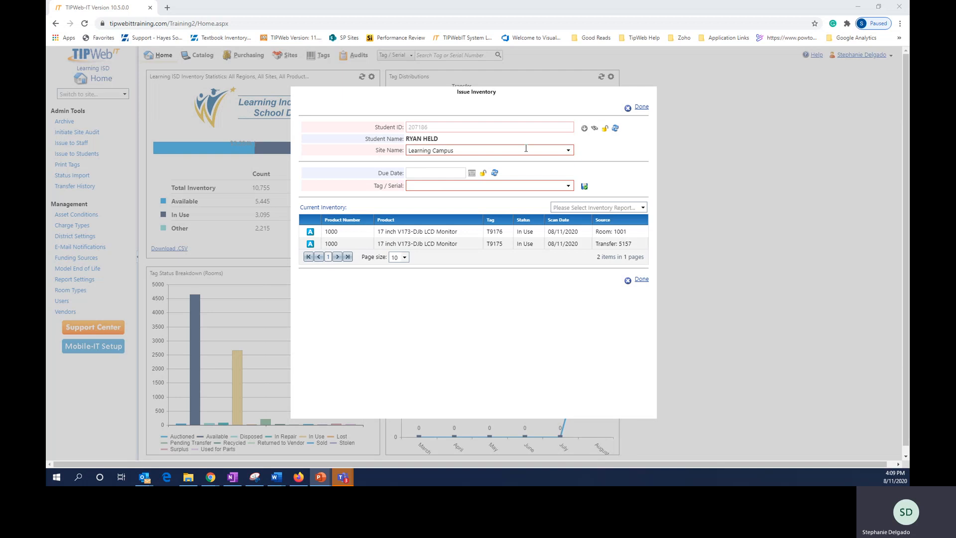
pyautogui.click(568, 151)
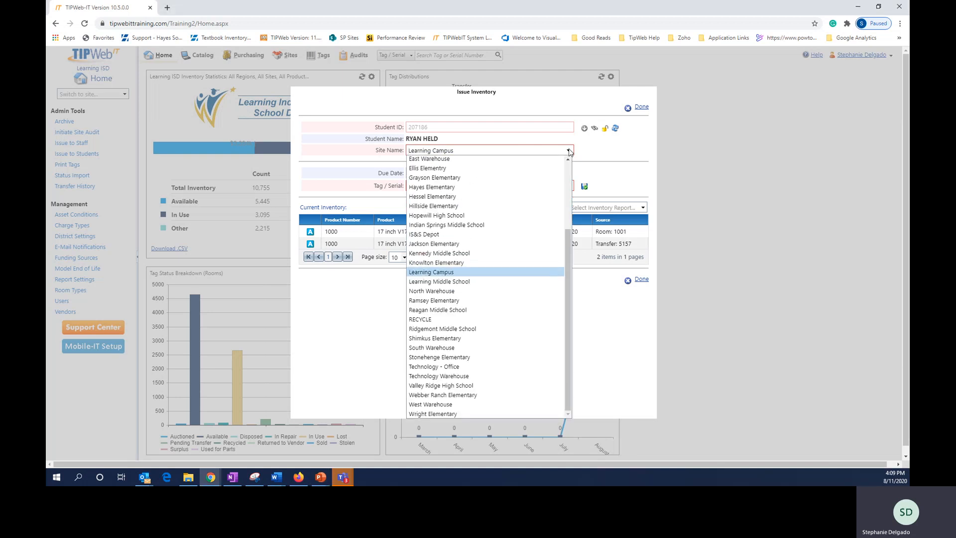
pyautogui.scroll(4, 498, 199)
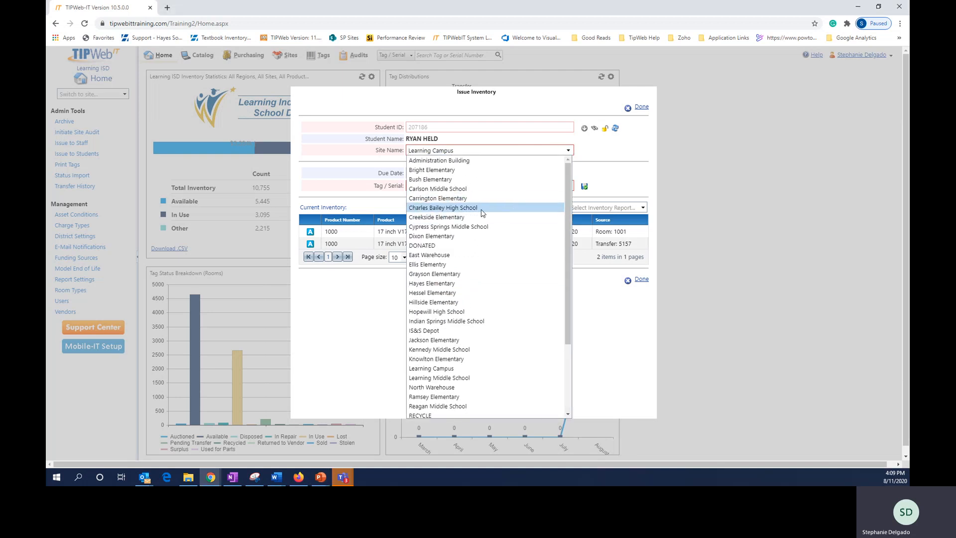
pyautogui.click(481, 208)
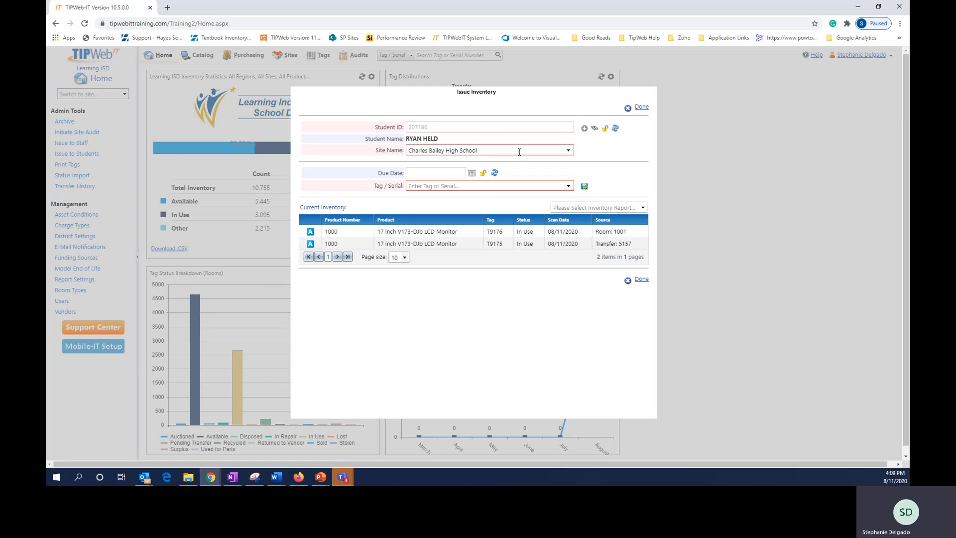
pyautogui.click(568, 150)
pyautogui.scroll(2, 526, 180)
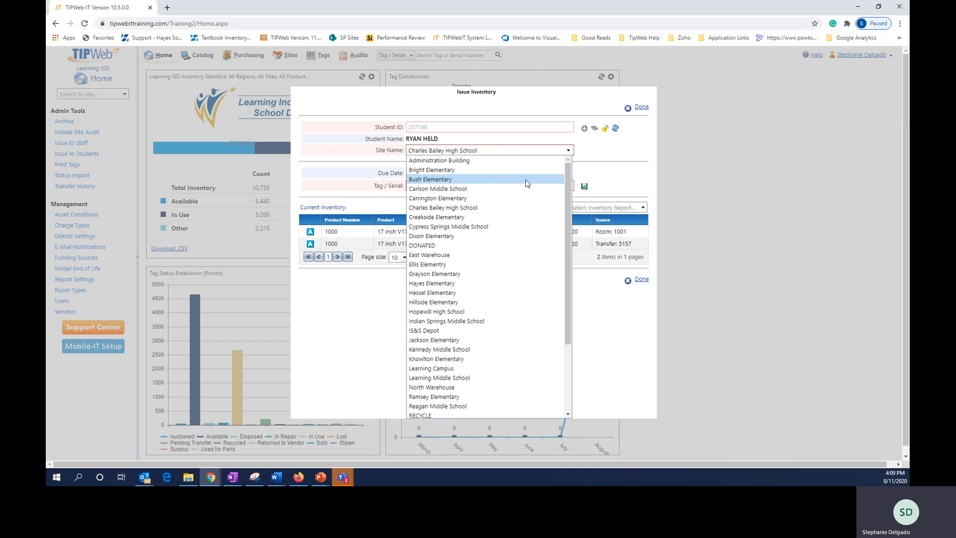
pyautogui.click(523, 169)
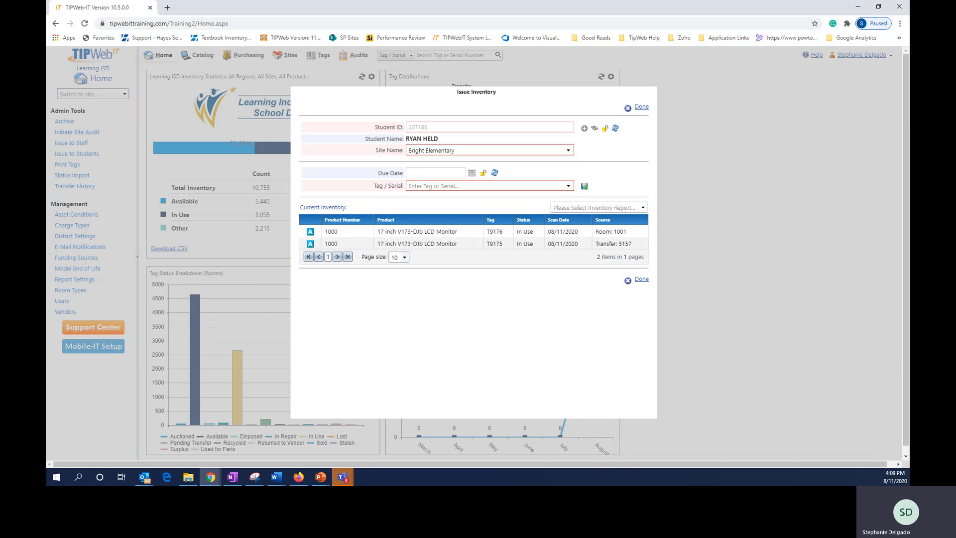
# - Add the 17 inch LCD monitor tagged T9179 to the student's issued inventory
pyautogui.hotkey('alt', 'Tab')
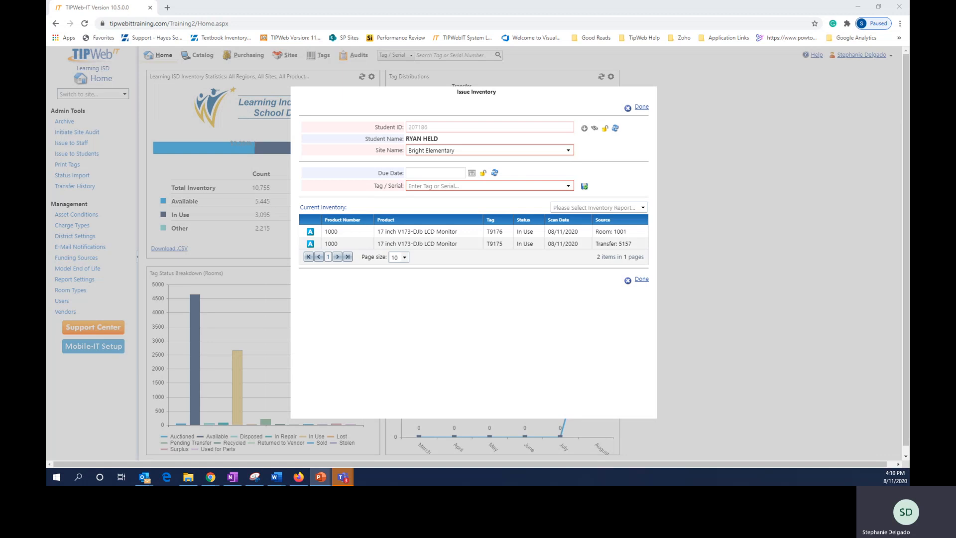
pyautogui.click(454, 184)
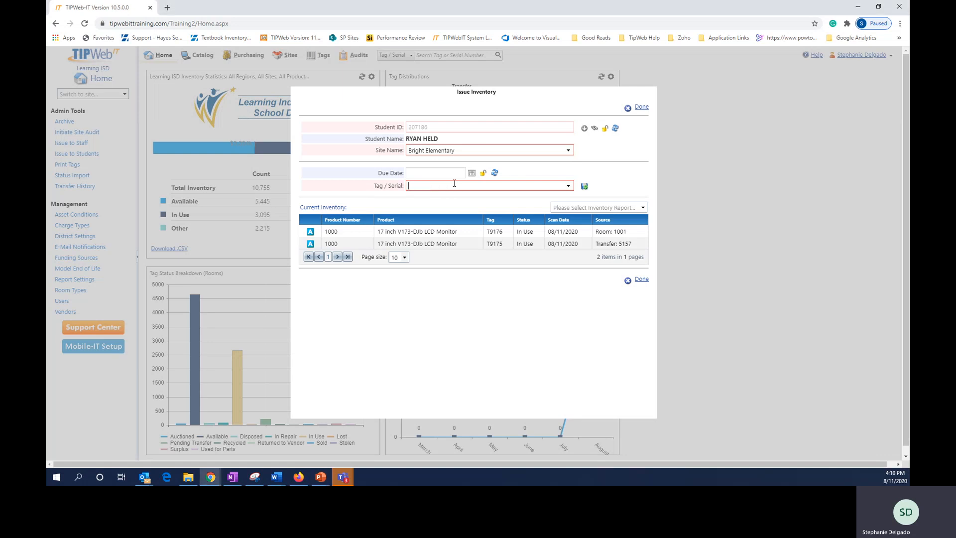
pyautogui.write('T9179')
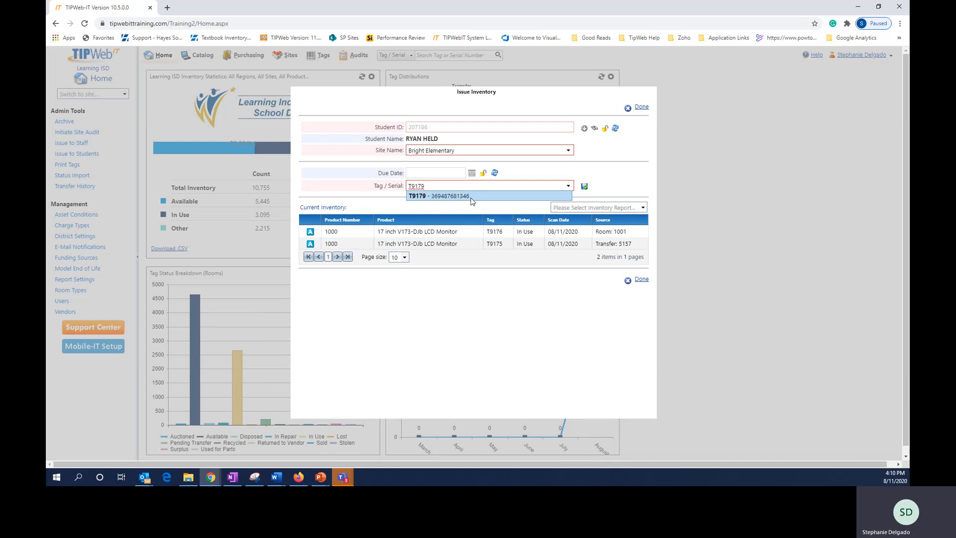
pyautogui.click(634, 188)
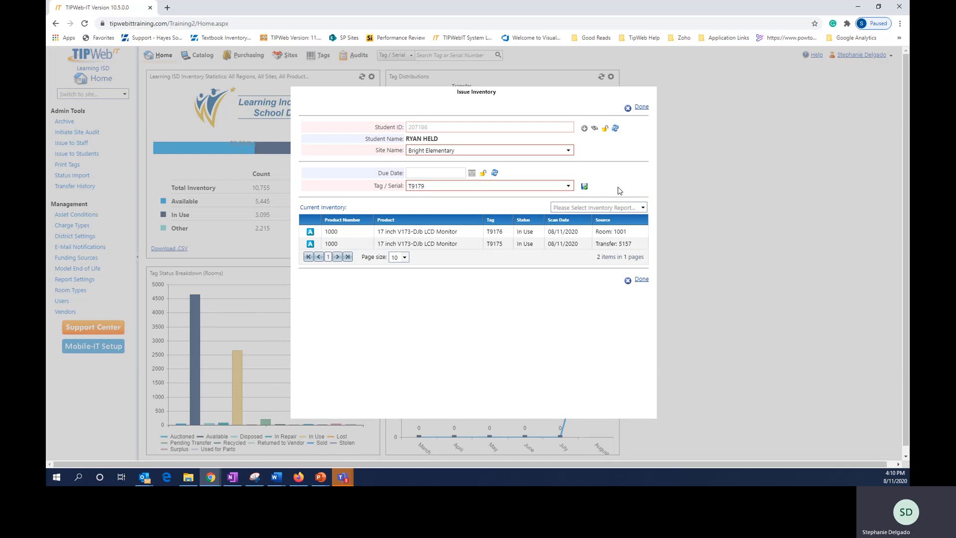
pyautogui.click(584, 188)
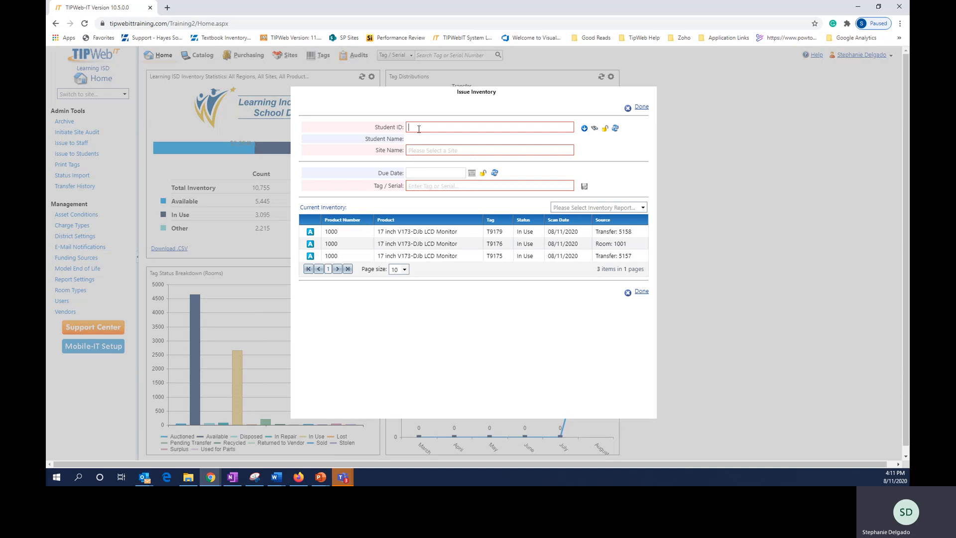
# - Enter the student's ID and load their Learning Campus record into the form
pyautogui.write('07186')
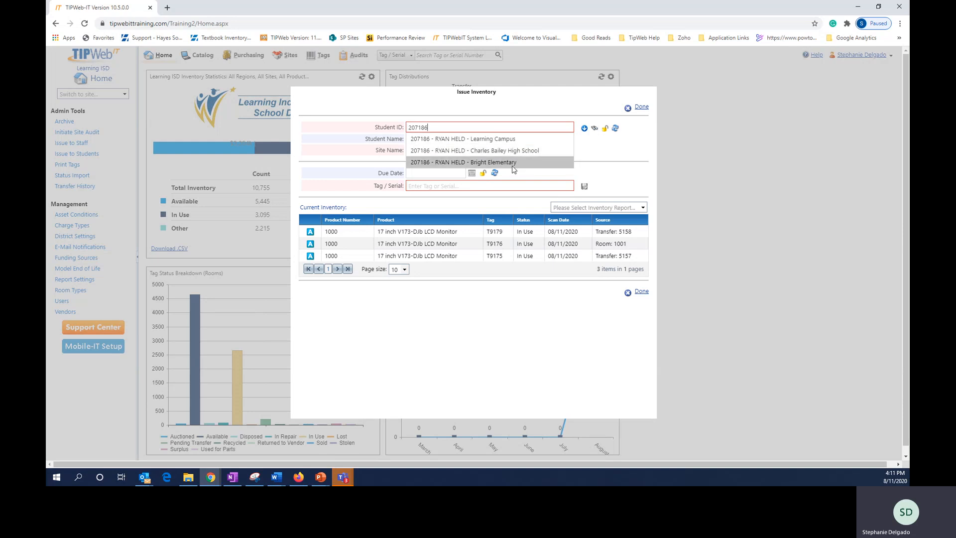
pyautogui.click(501, 142)
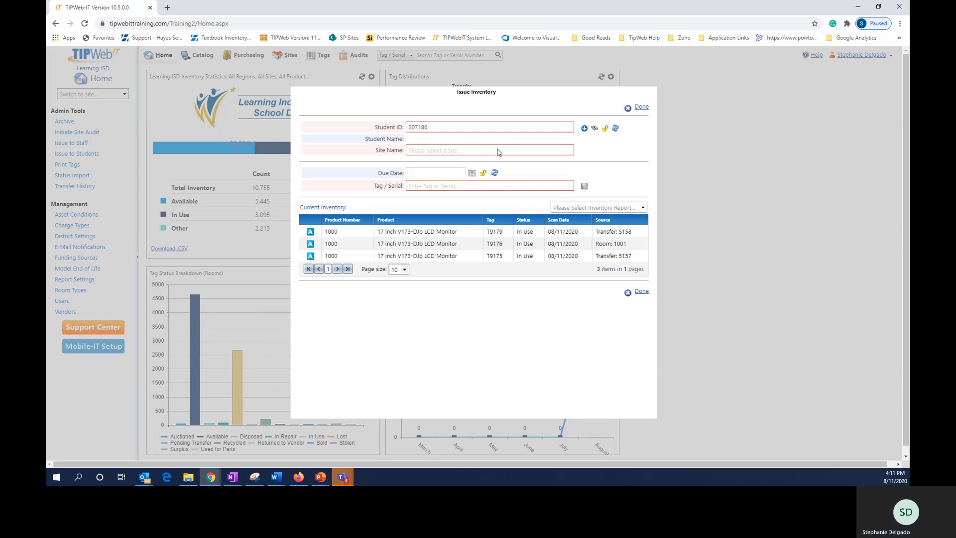
pyautogui.click(584, 128)
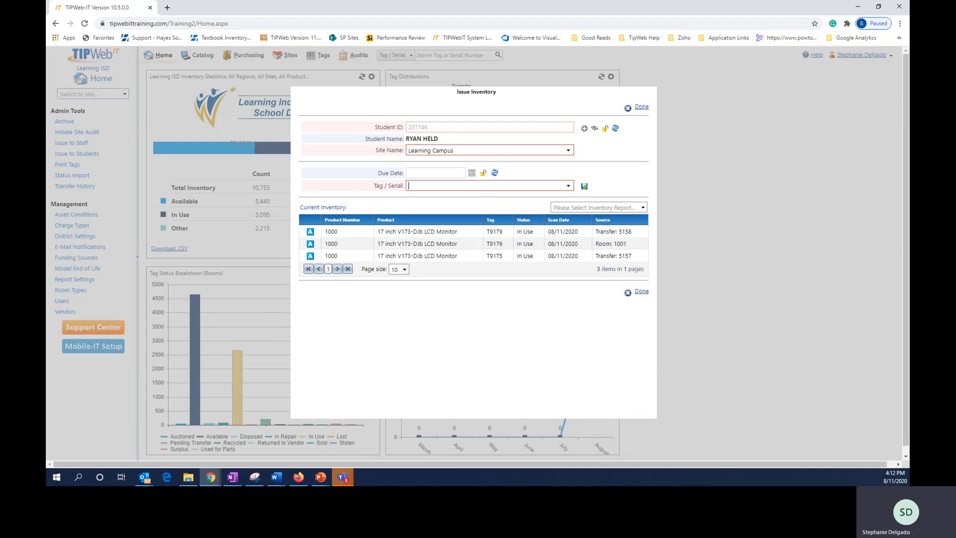
# - Issue monitor T9180 by its serial number, save, and close the Issue Inventory form
pyautogui.hotkey('alt', 'Tab')
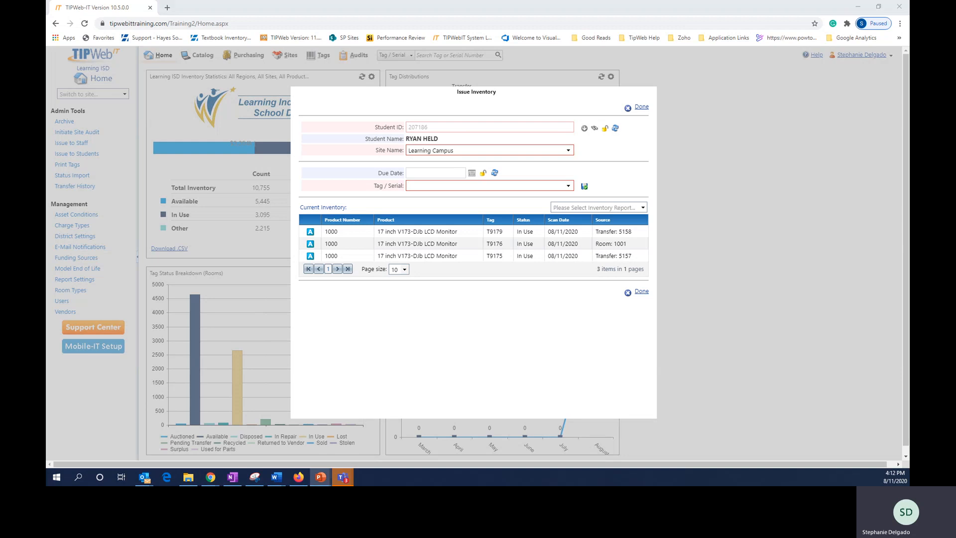
pyautogui.click(487, 185)
pyautogui.write('57087804376')
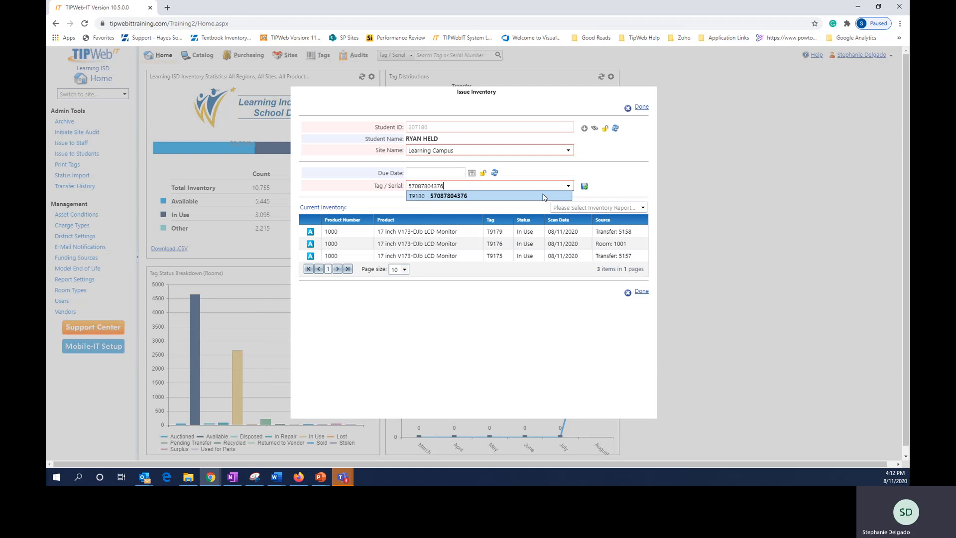
pyautogui.click(604, 193)
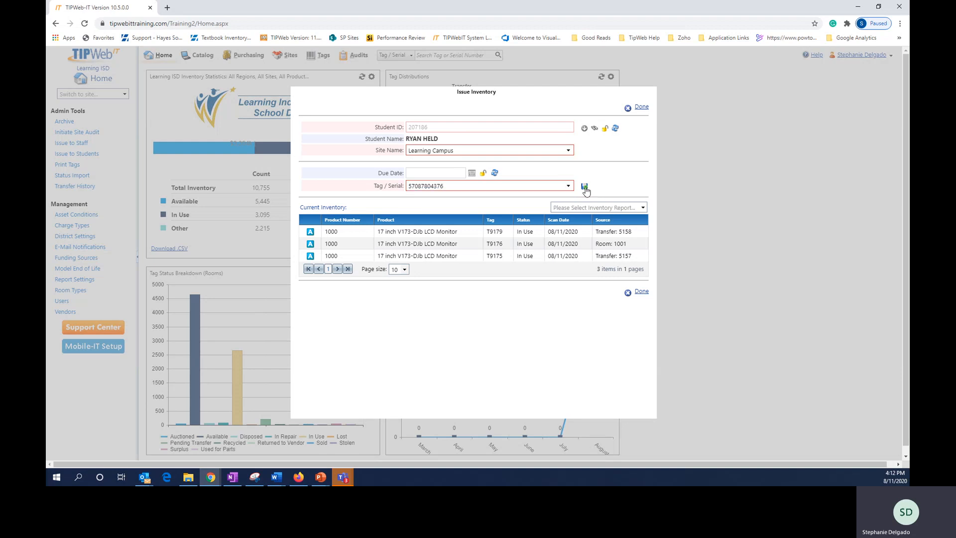
pyautogui.click(584, 187)
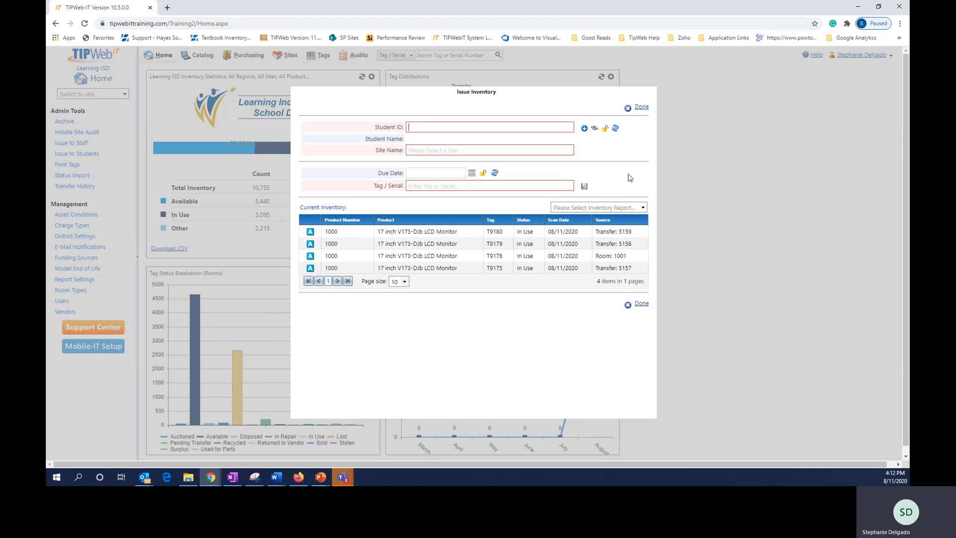
pyautogui.click(641, 108)
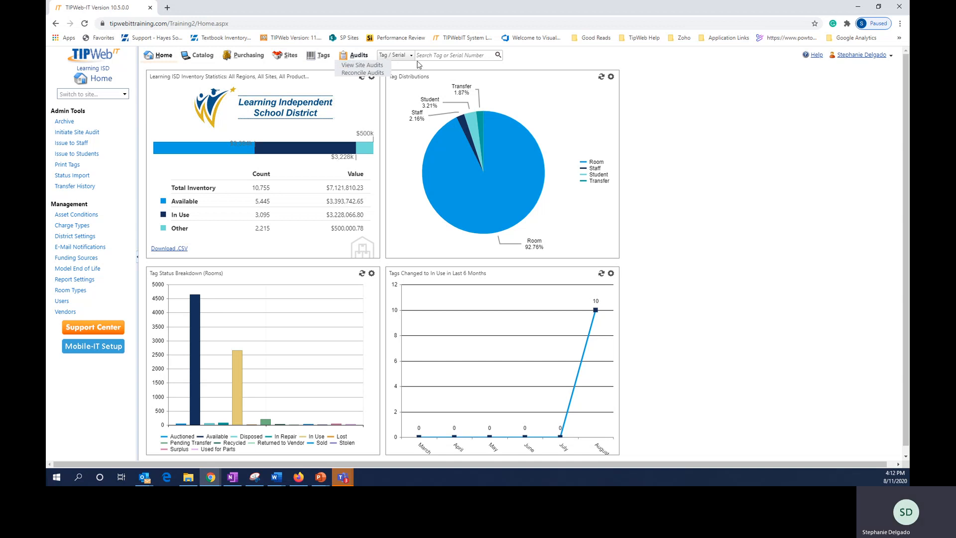
pyautogui.click(424, 56)
# - Search the pasted serial number and view tag T9180's status history
pyautogui.hotkey('ctrl', 'v')
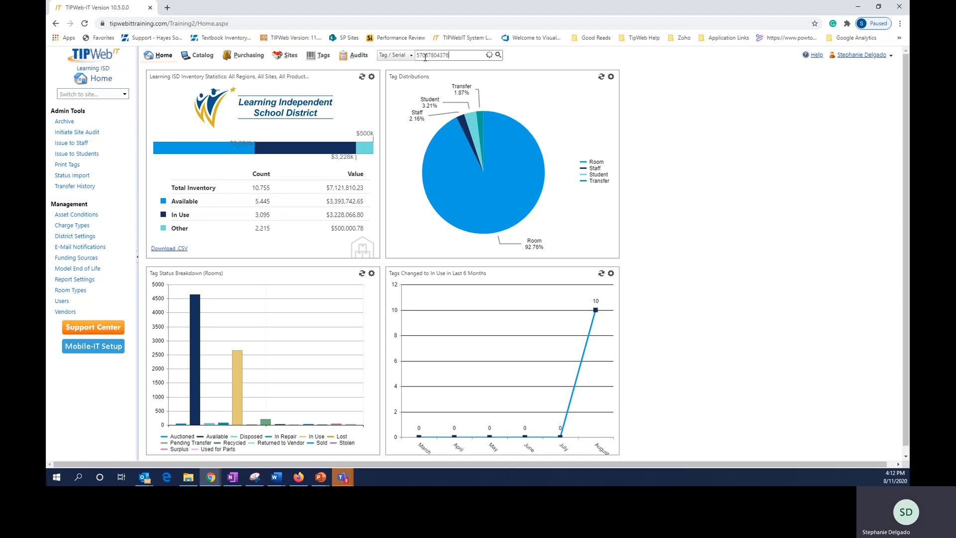
pyautogui.press('Return')
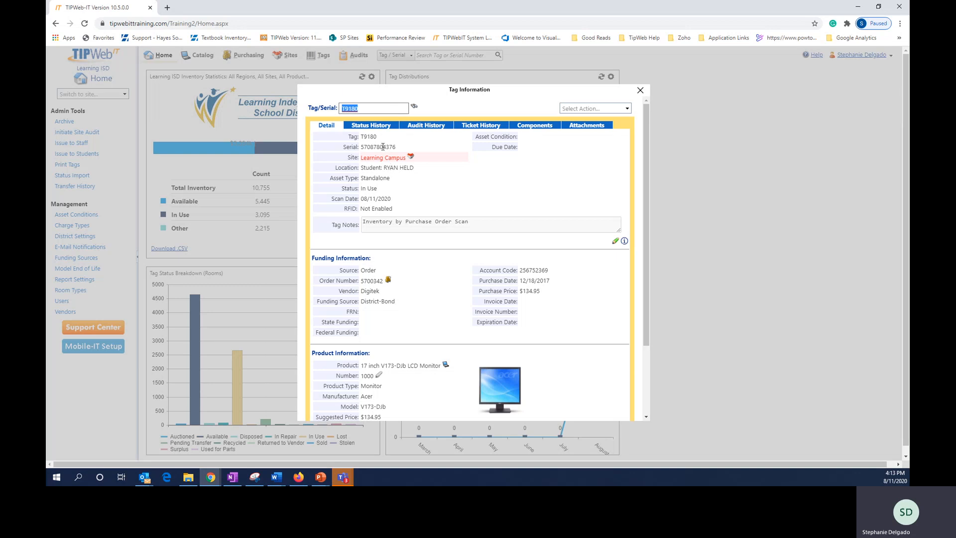
pyautogui.click(371, 126)
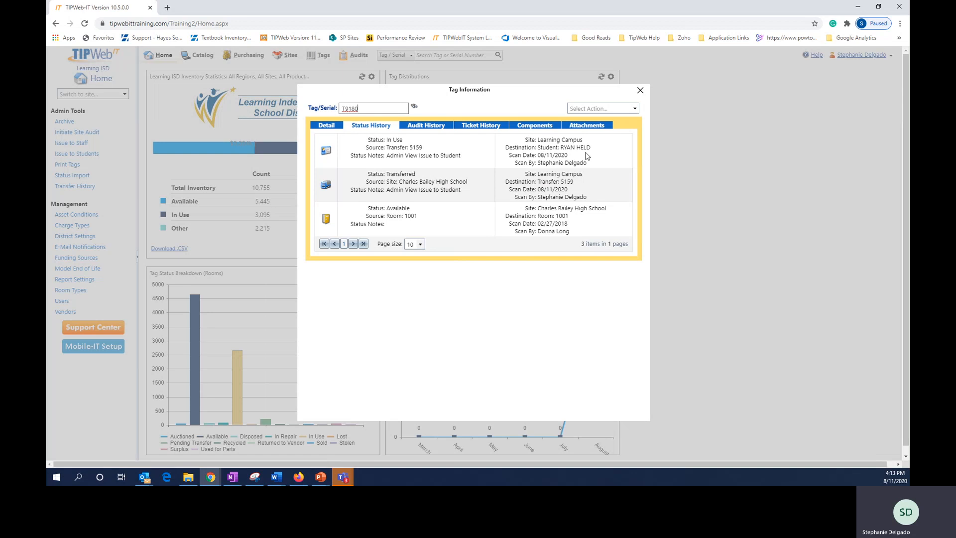
# - Change the lookup to tag T9179 and view its status history
pyautogui.press('BackSpace')
pyautogui.press('BackSpace')
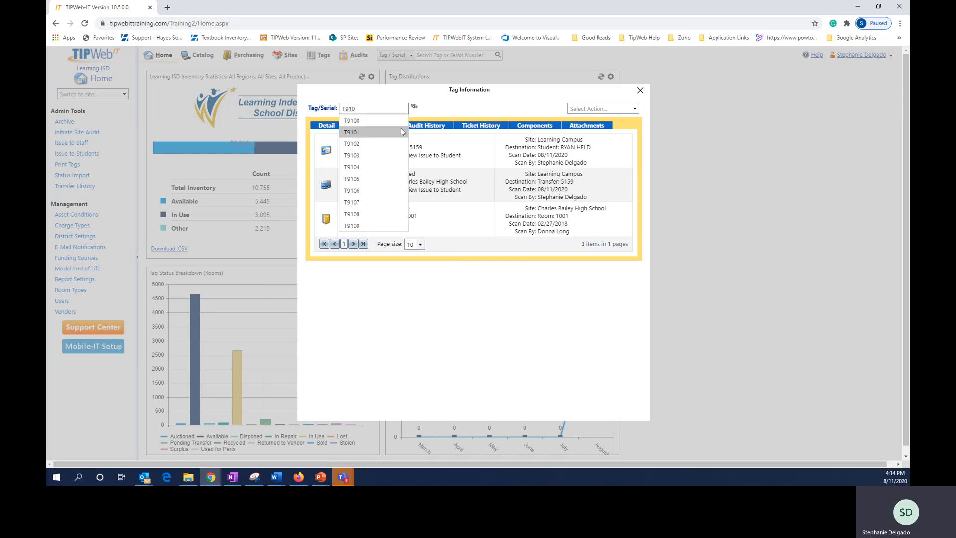
pyautogui.write('1')
pyautogui.click(386, 106)
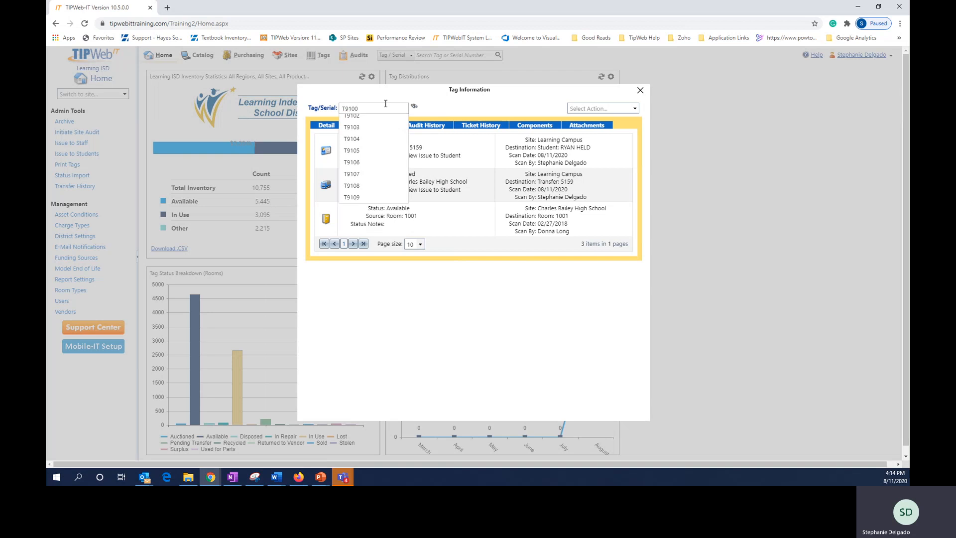
pyautogui.press('BackSpace')
pyautogui.press('BackSpace')
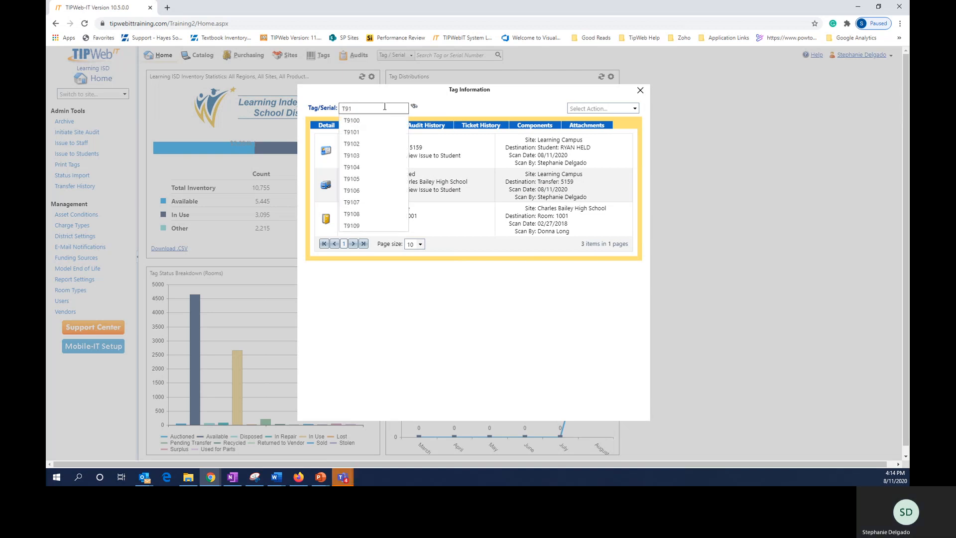
pyautogui.write('79')
pyautogui.press('Return')
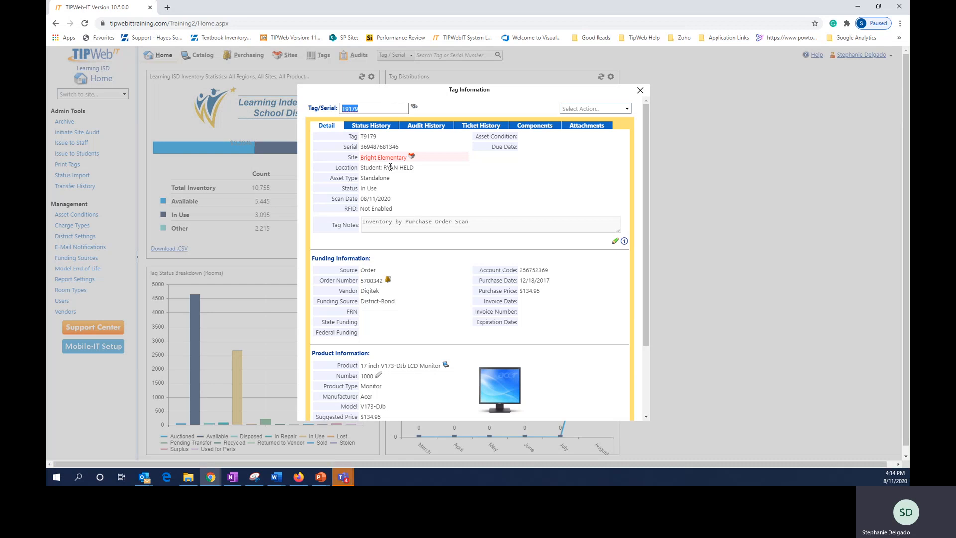
pyautogui.click(379, 126)
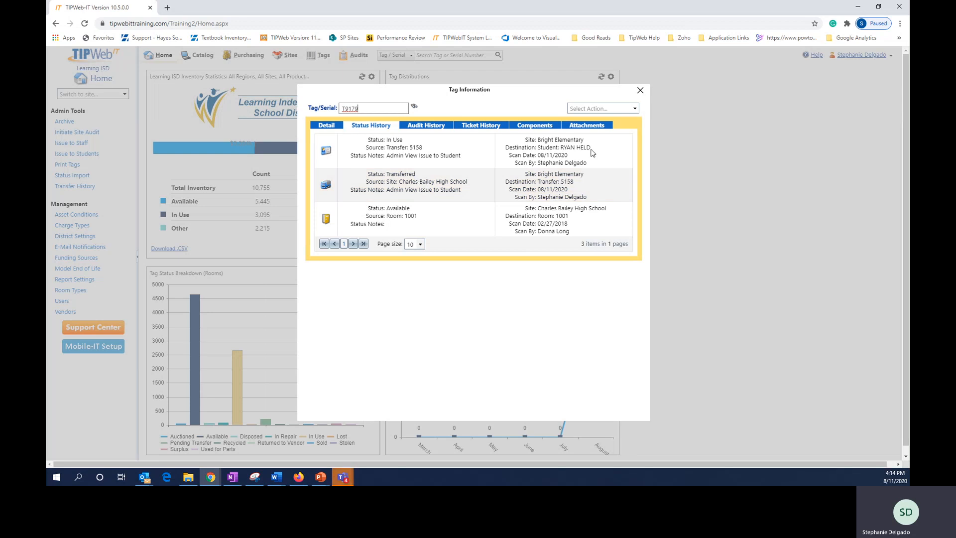
# - Check the Select Action options for T9179, then close the Tag Information dialog
pyautogui.click(633, 108)
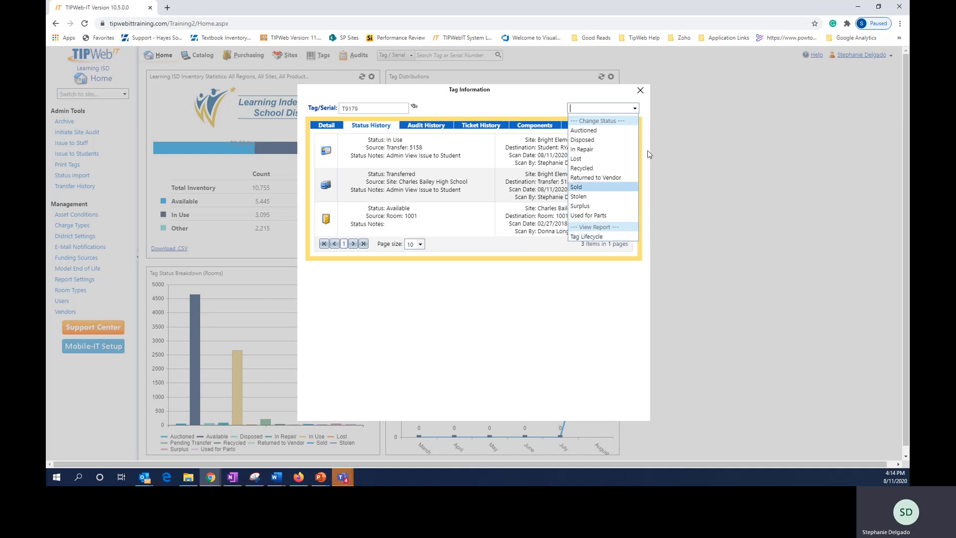
pyautogui.moveTo(616, 94); pyautogui.dragTo(615, 95)
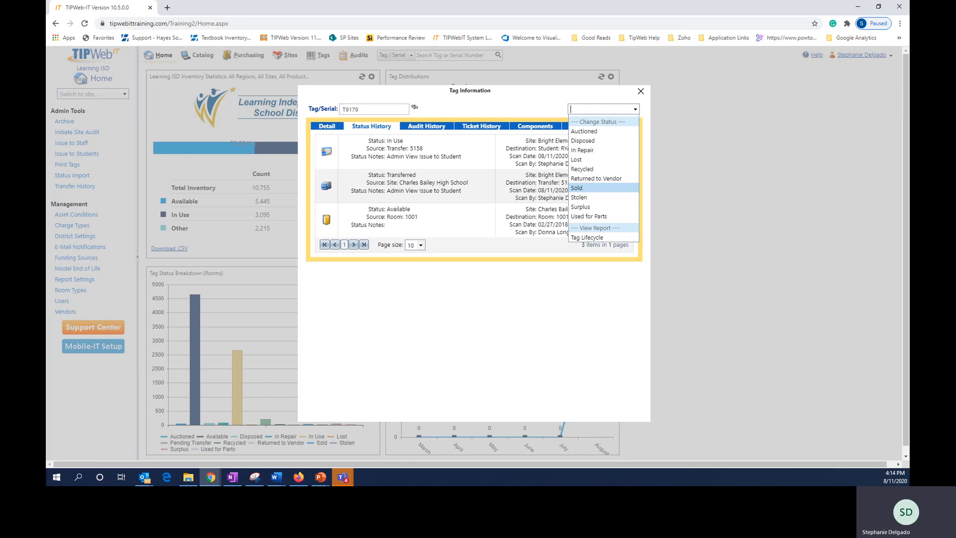
pyautogui.hotkey('alt', 'Tab')
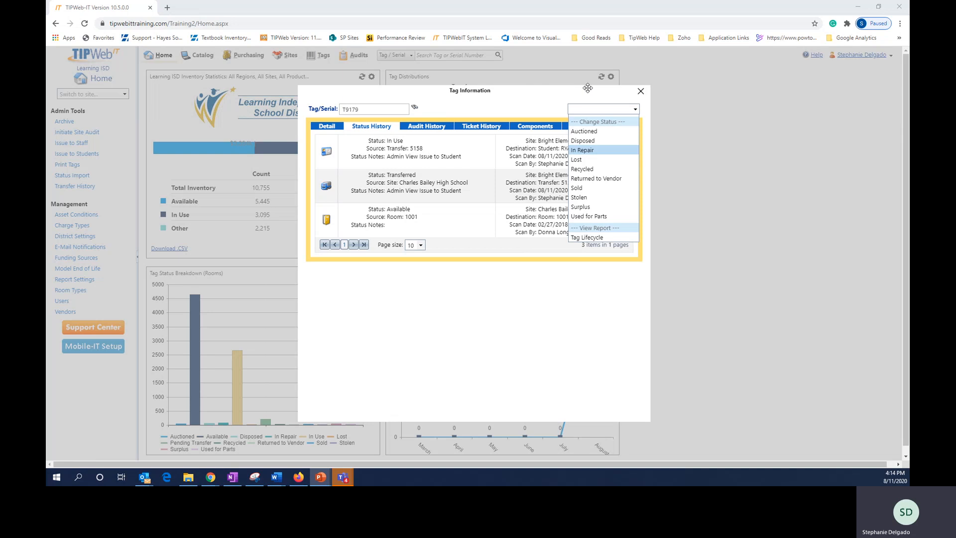
pyautogui.click(641, 92)
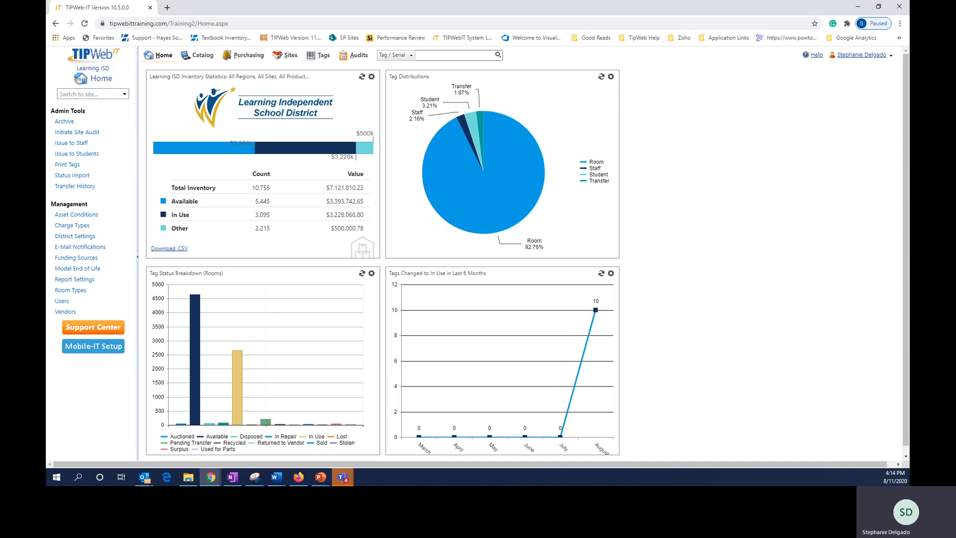
# - Switch the current site to Learning Campus by searching 'learning'
pyautogui.hotkey('alt', 'Tab')
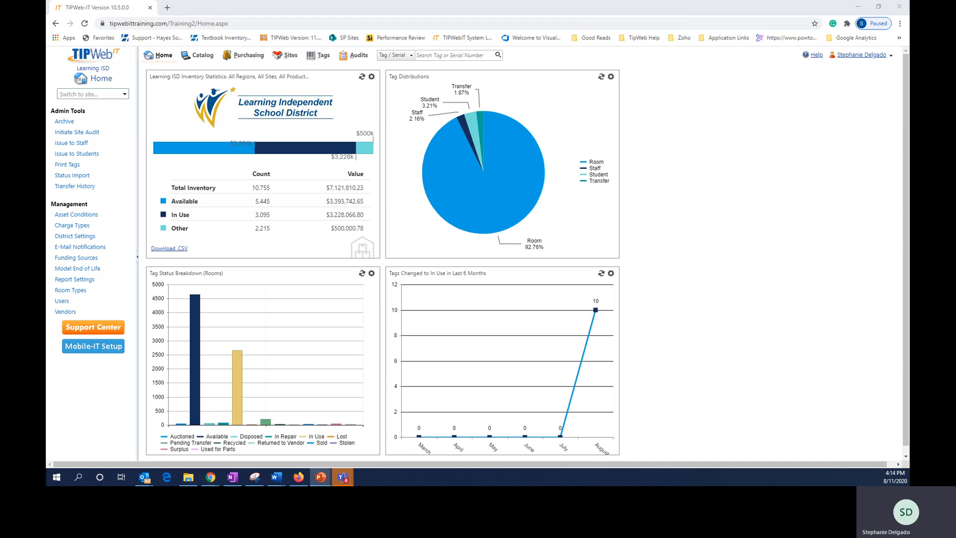
pyautogui.click(90, 96)
pyautogui.write('learning')
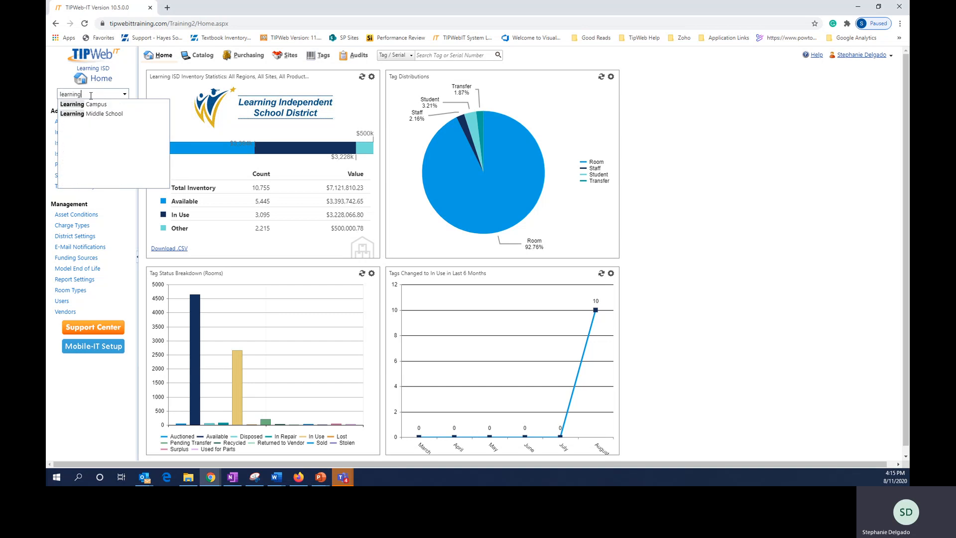
pyautogui.click(94, 106)
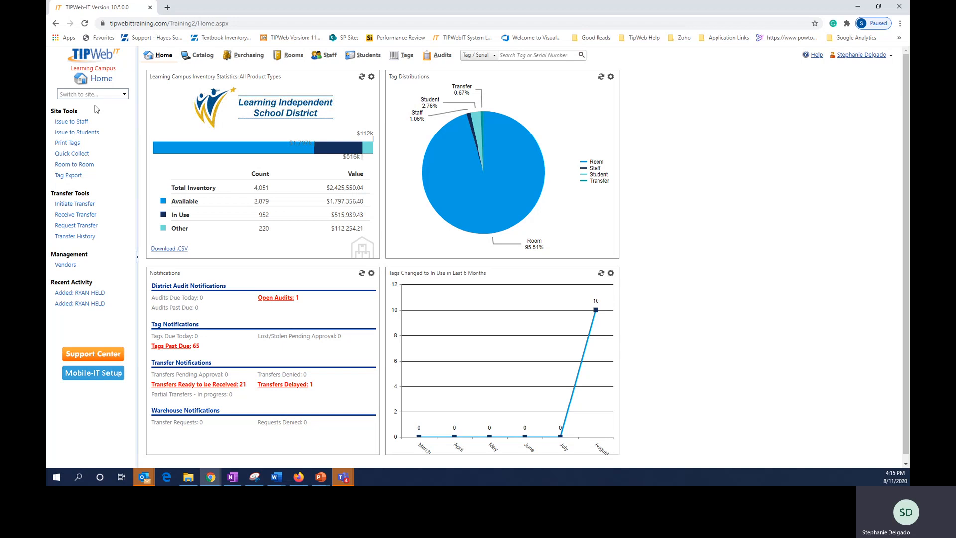
# - Start issuing to a student and filter the student lookup by last name 'gon'
pyautogui.click(88, 133)
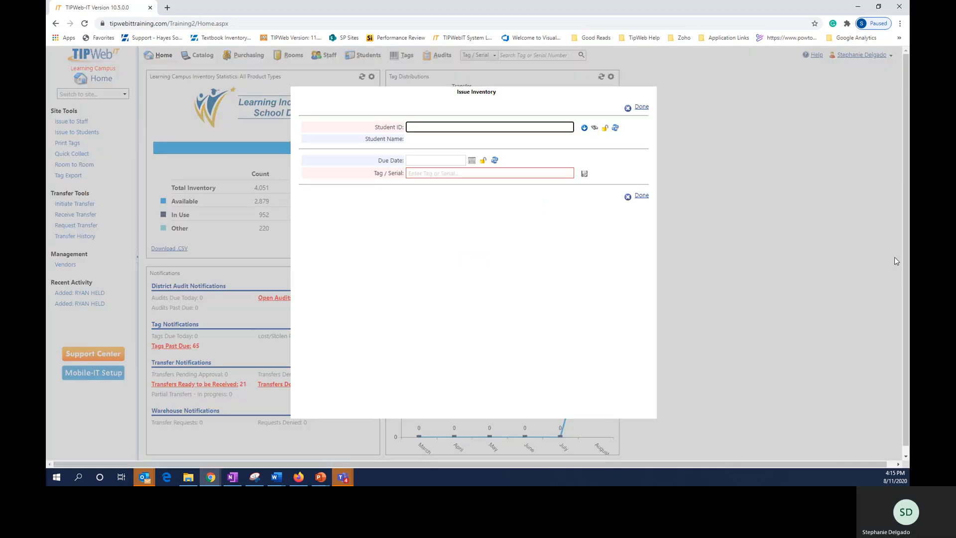
pyautogui.hotkey('alt', 'Tab')
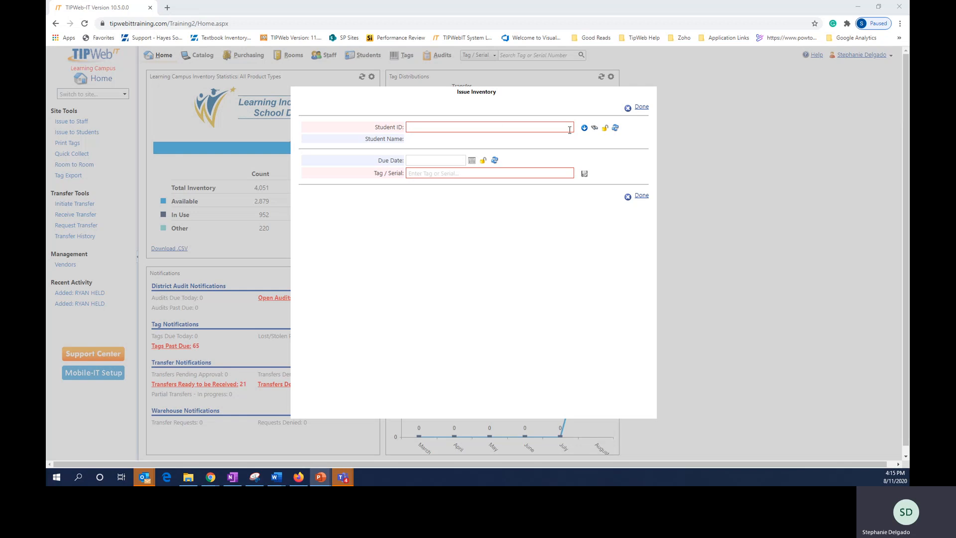
pyautogui.click(594, 127)
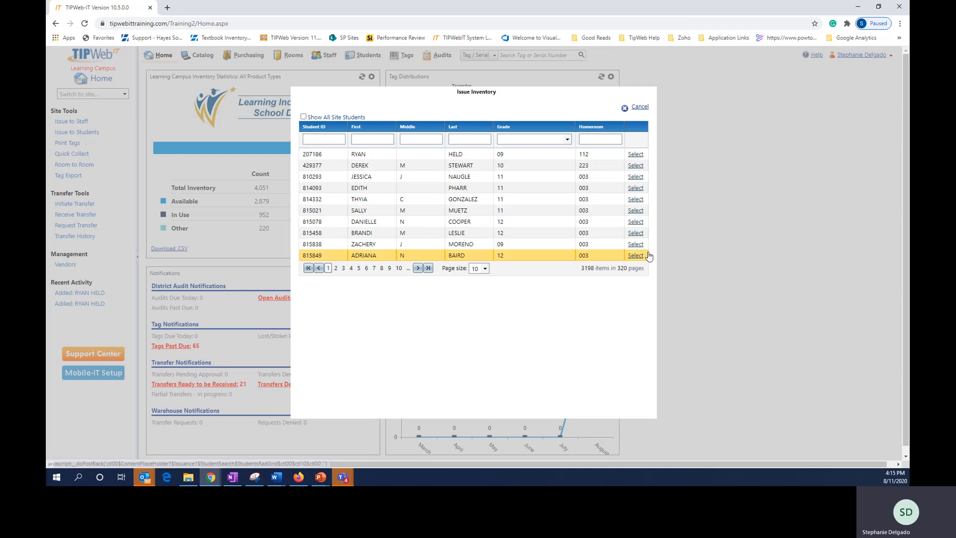
pyautogui.click(459, 138)
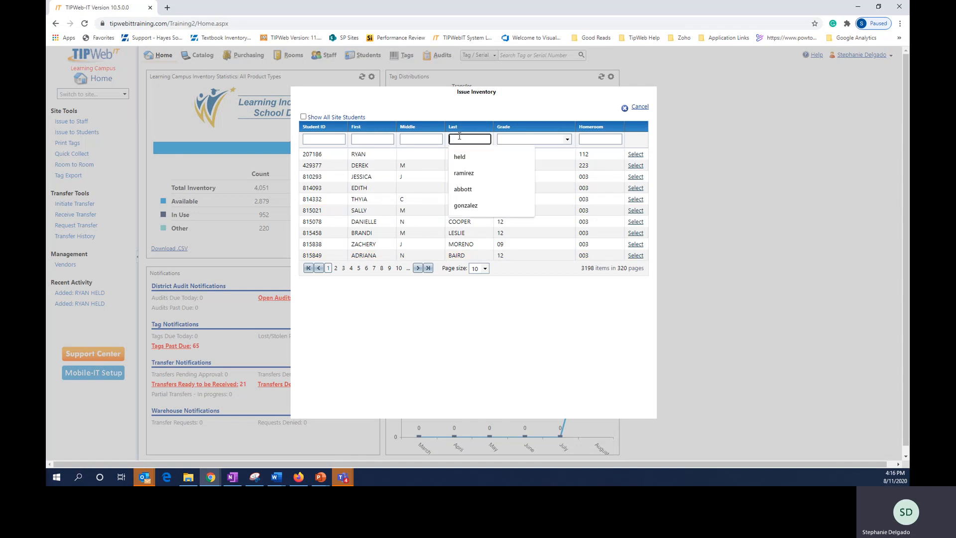
pyautogui.click(460, 157)
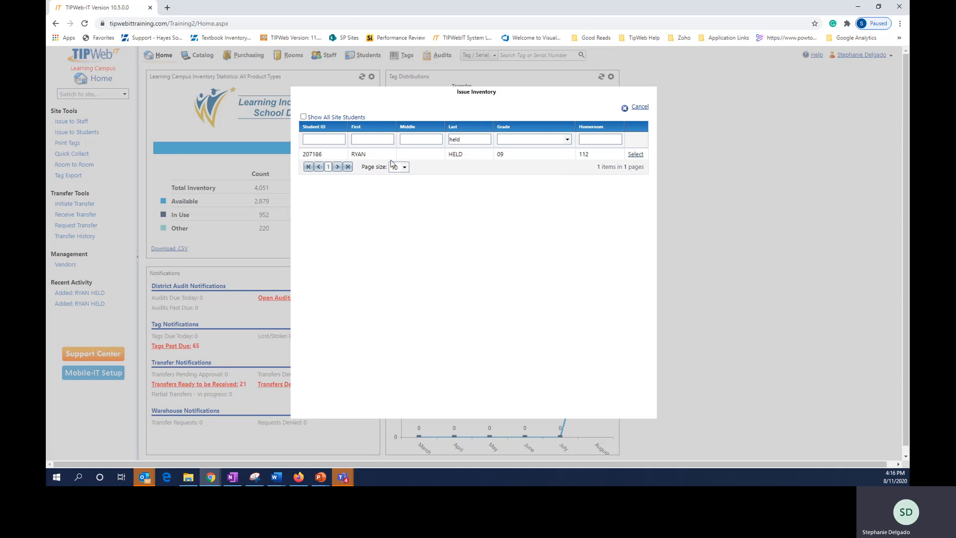
pyautogui.moveTo(474, 139); pyautogui.dragTo(446, 142)
pyautogui.write('gon')
pyautogui.press('Down')
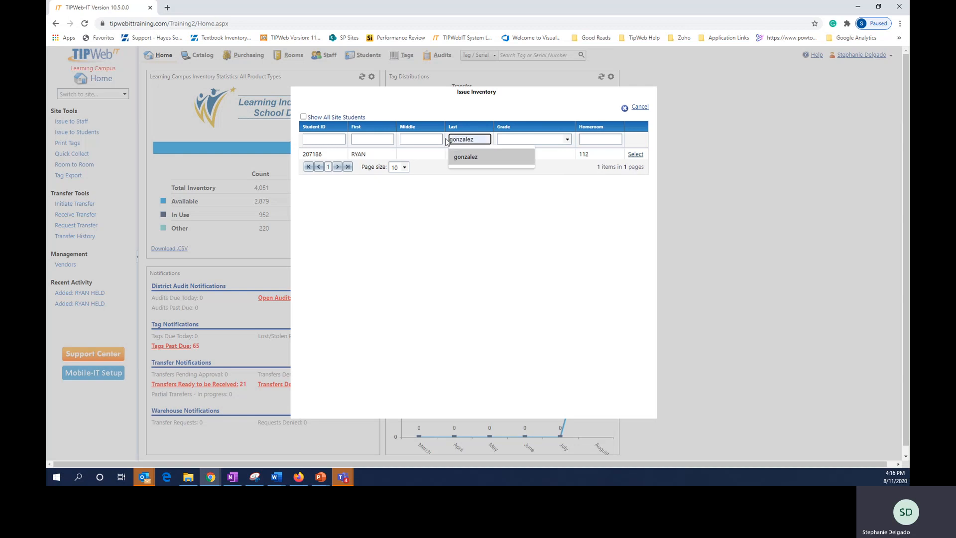
pyautogui.press('Return')
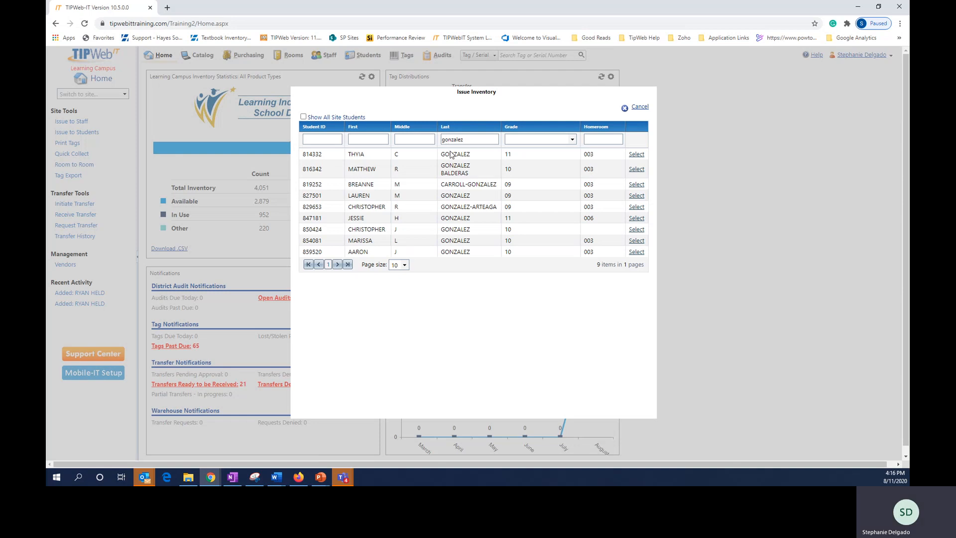
# - Narrow the lookup by first name and toggle Show All Site Students to include other sites
pyautogui.click(383, 139)
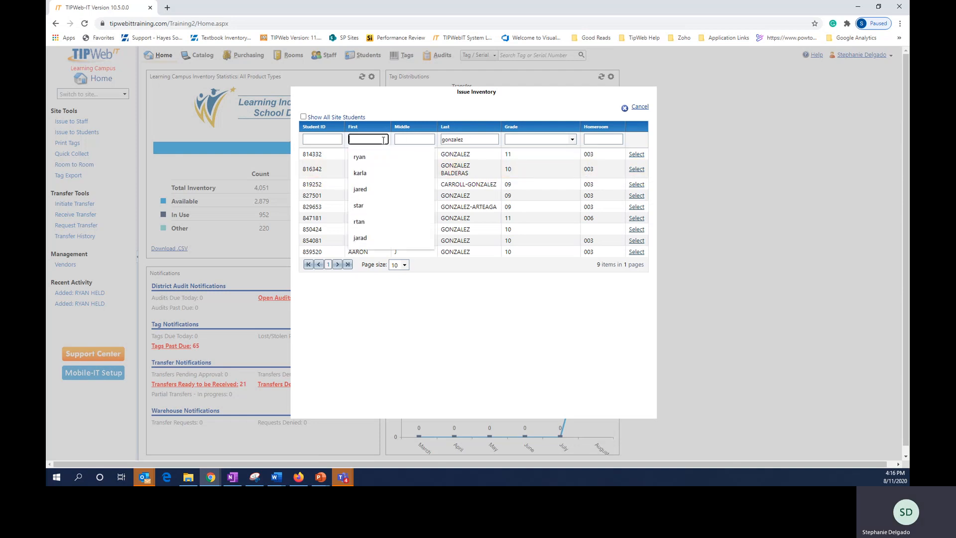
pyautogui.click(383, 188)
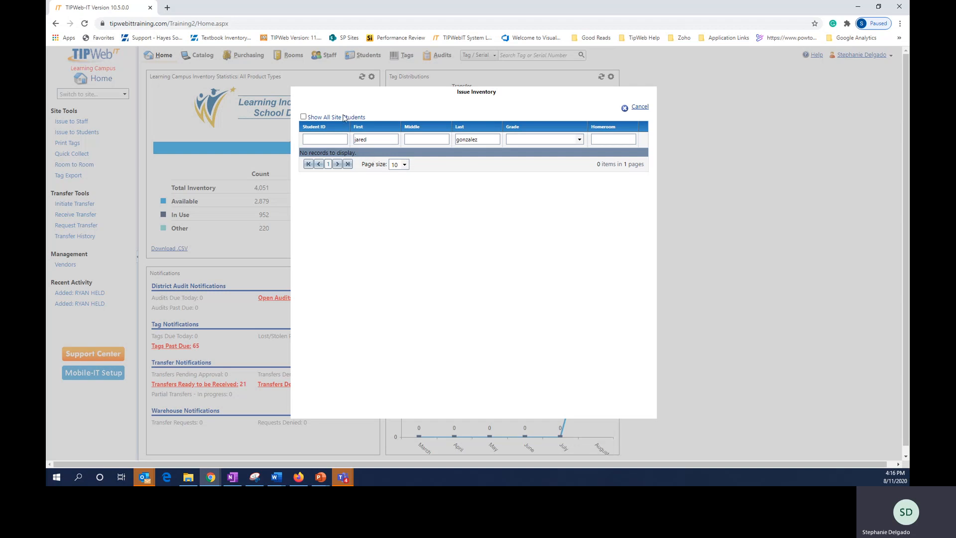
pyautogui.click(303, 116)
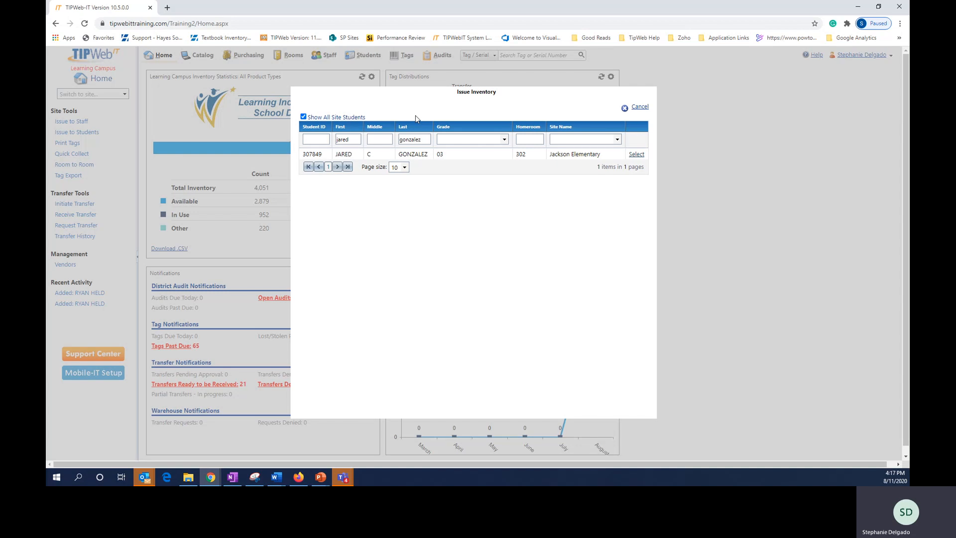
pyautogui.click(303, 117)
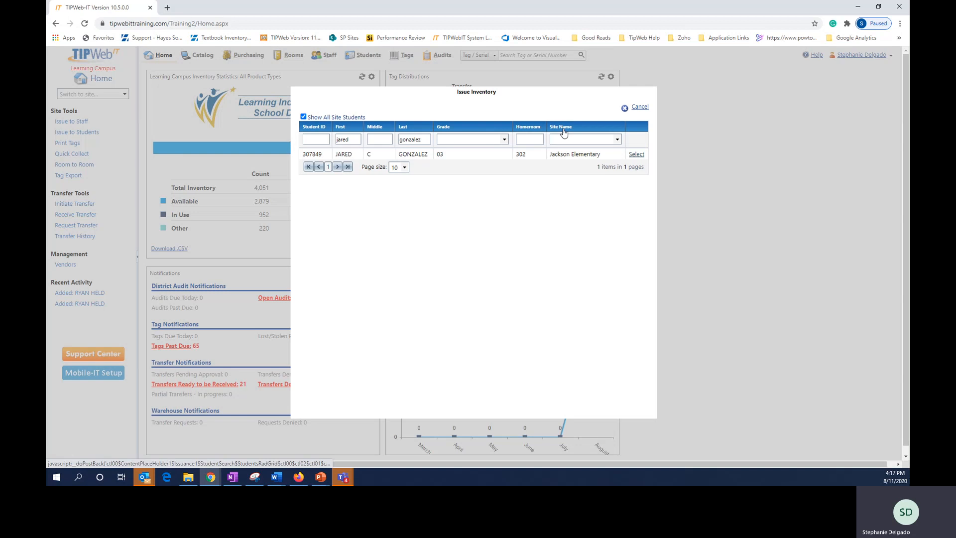
# - Select the Jackson Elementary student and issue laptop serial KLR458D879952, tag 5446
pyautogui.click(633, 157)
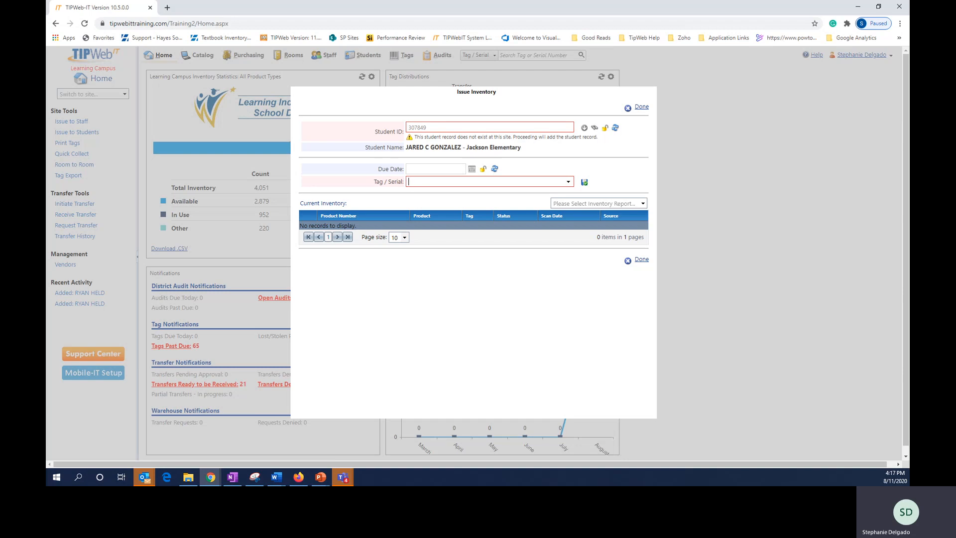
pyautogui.hotkey('alt', 'Tab')
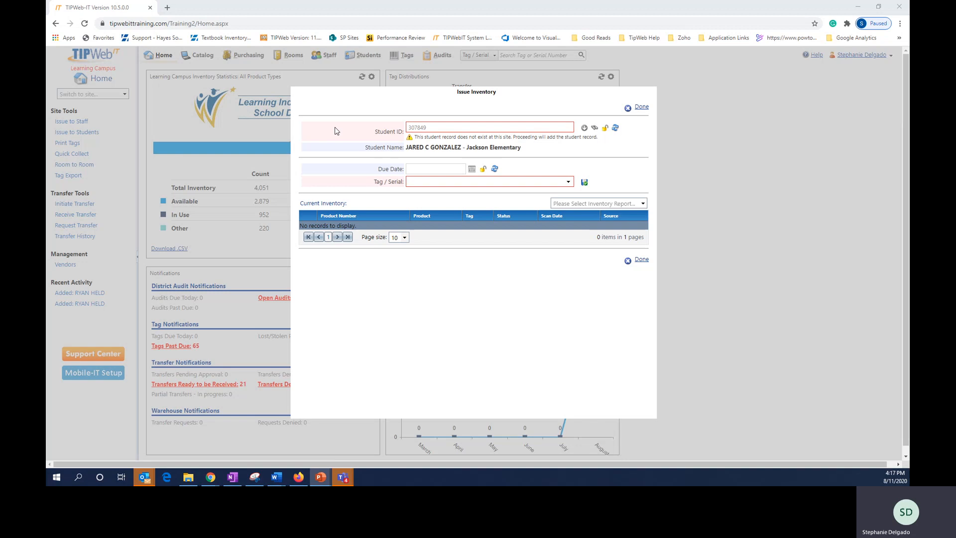
pyautogui.click(474, 181)
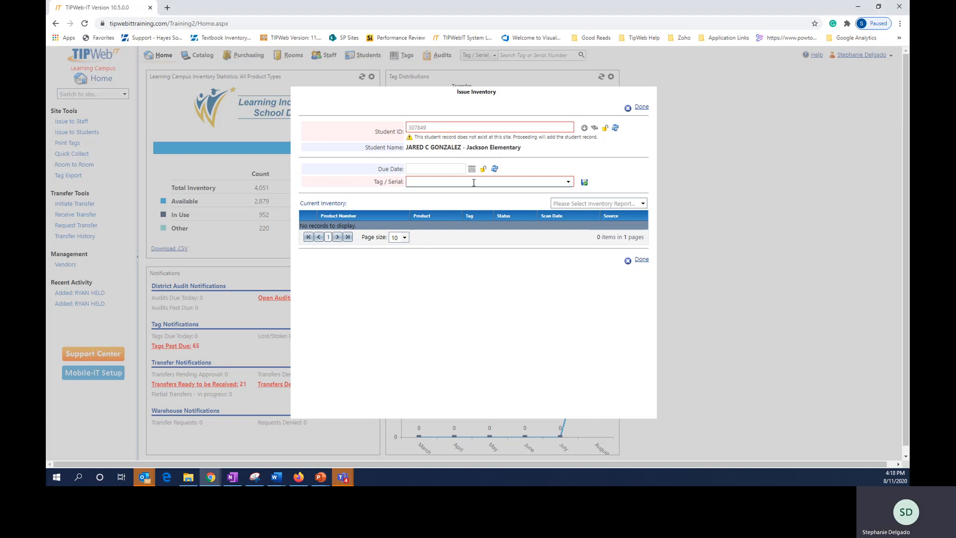
pyautogui.write('207186')
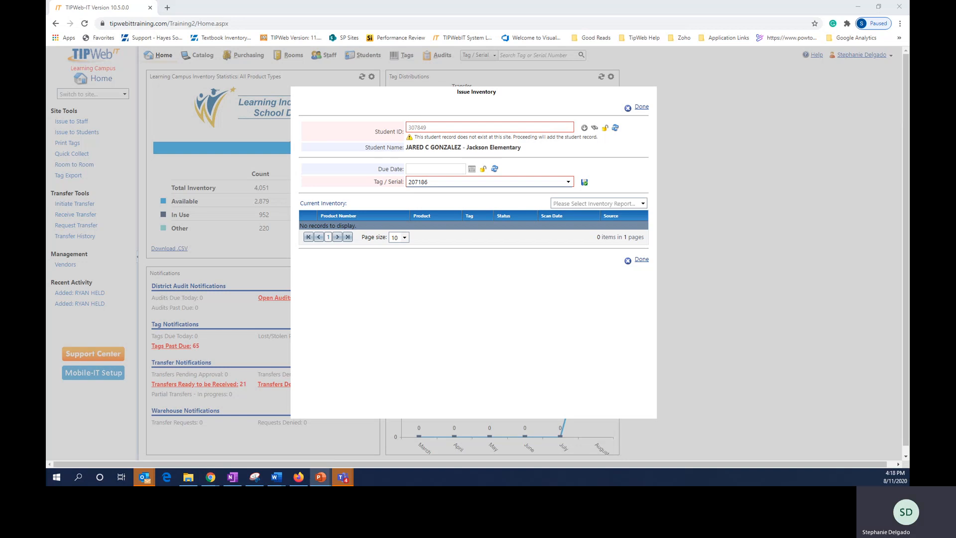
pyautogui.click(478, 182)
pyautogui.write('KLR458D879952')
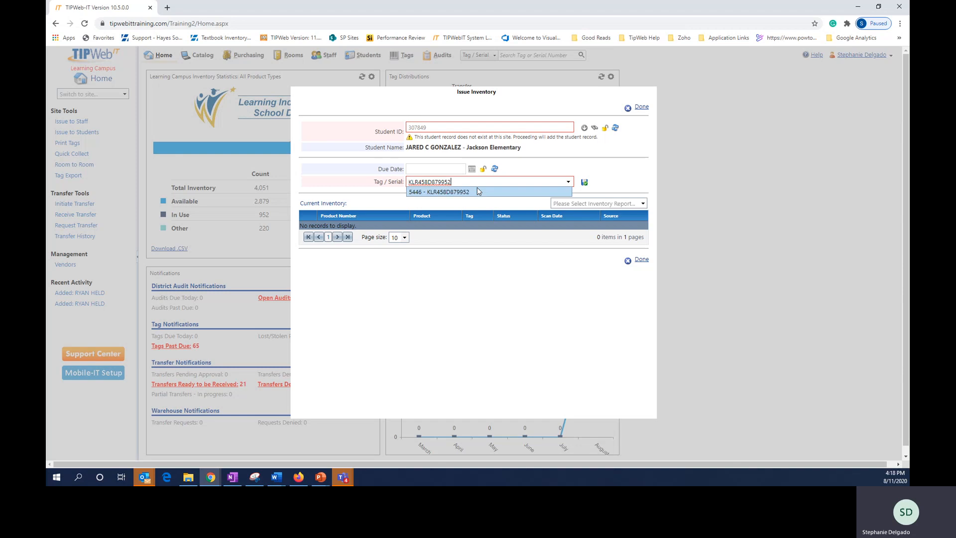
pyautogui.click(584, 182)
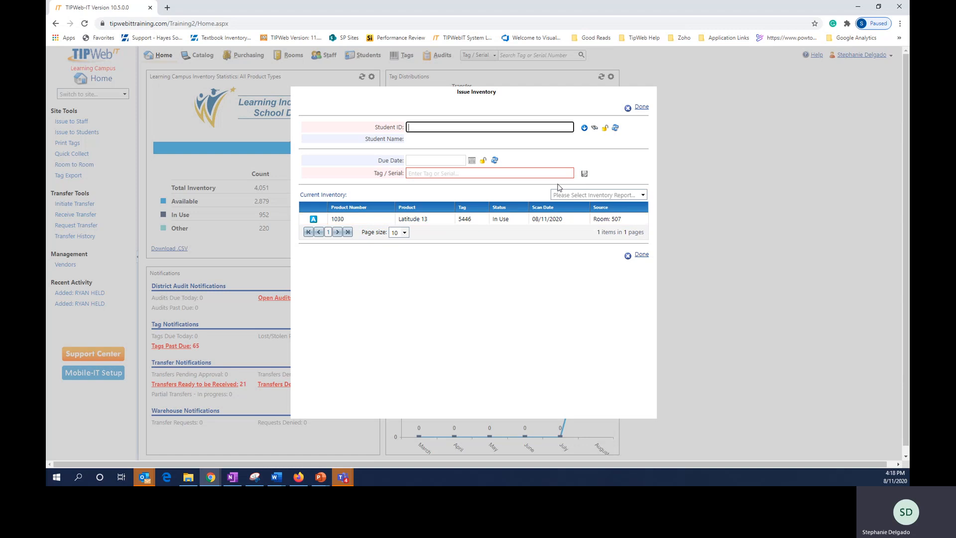
pyautogui.click(636, 110)
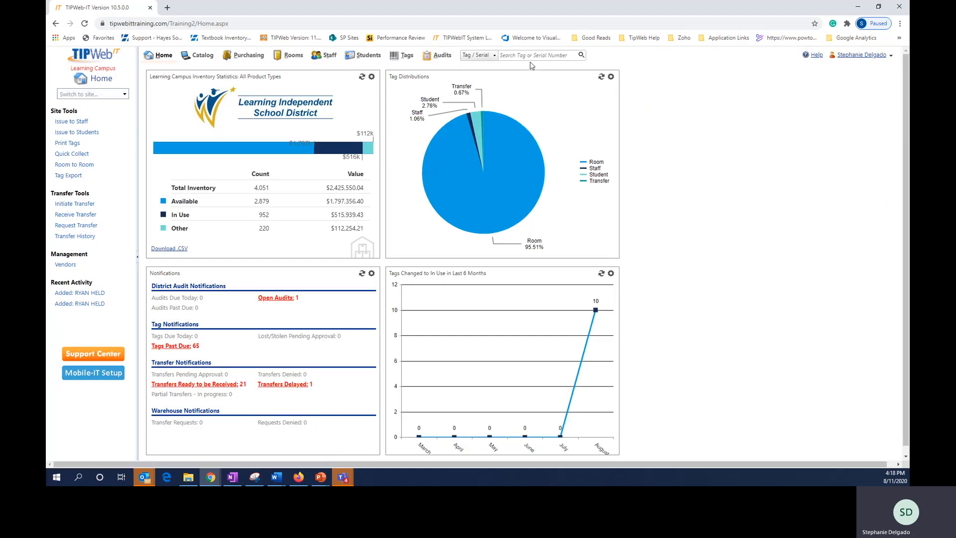
pyautogui.click(528, 54)
pyautogui.write('5446')
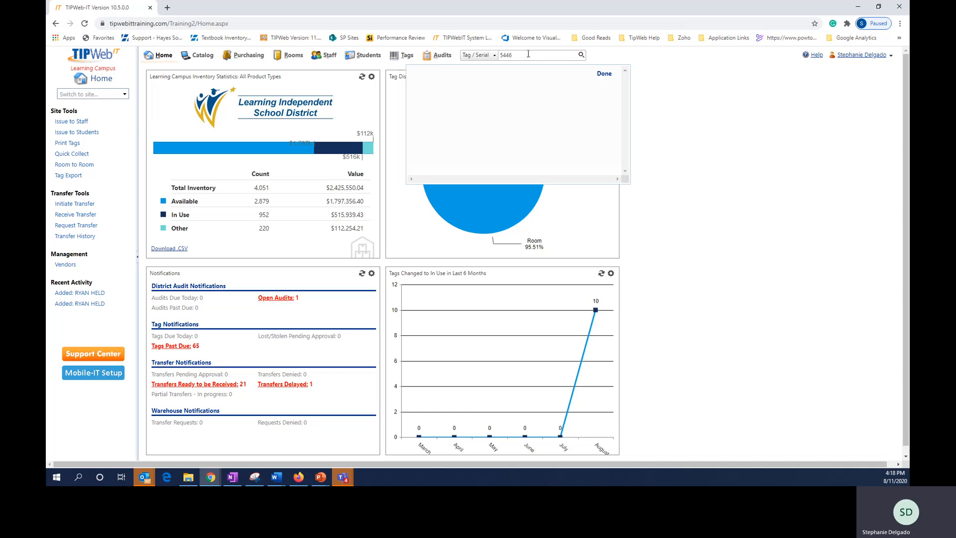
pyautogui.press('Return')
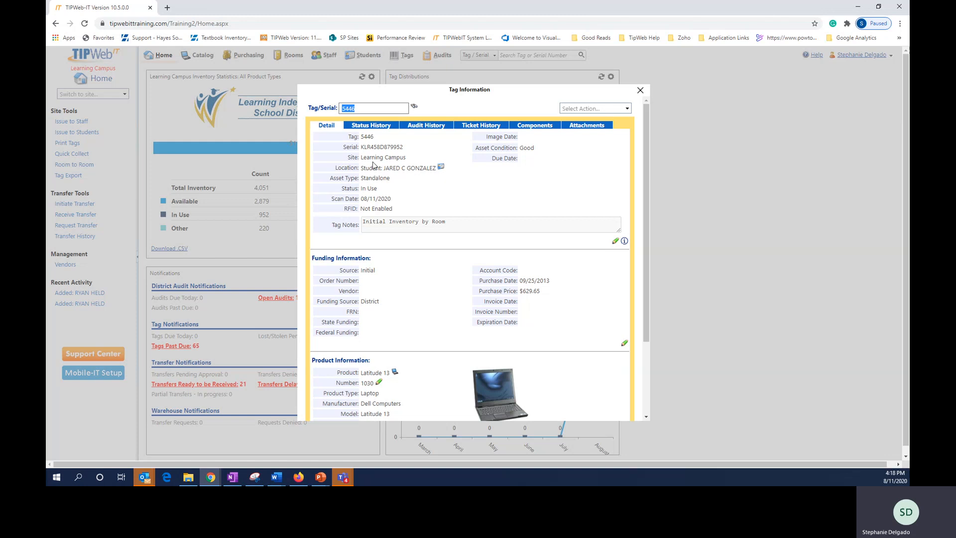
pyautogui.click(365, 125)
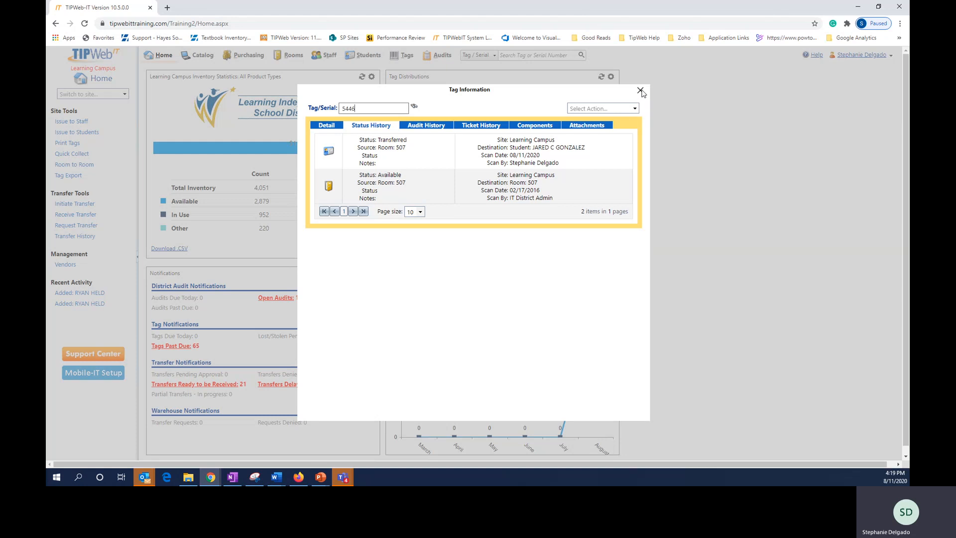
pyautogui.click(641, 90)
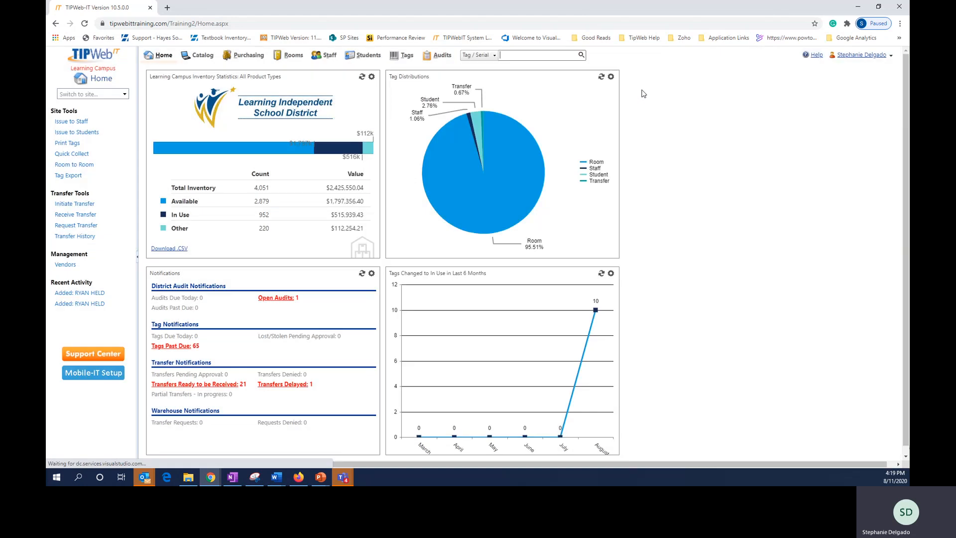
# - Look up the student by first and last name and load the Jackson Elementary record
pyautogui.click(75, 133)
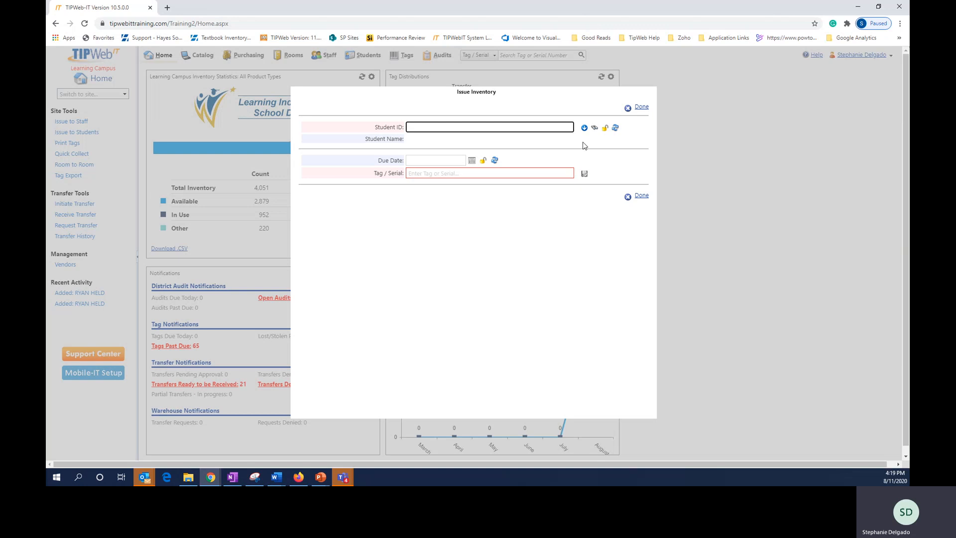
pyautogui.click(594, 129)
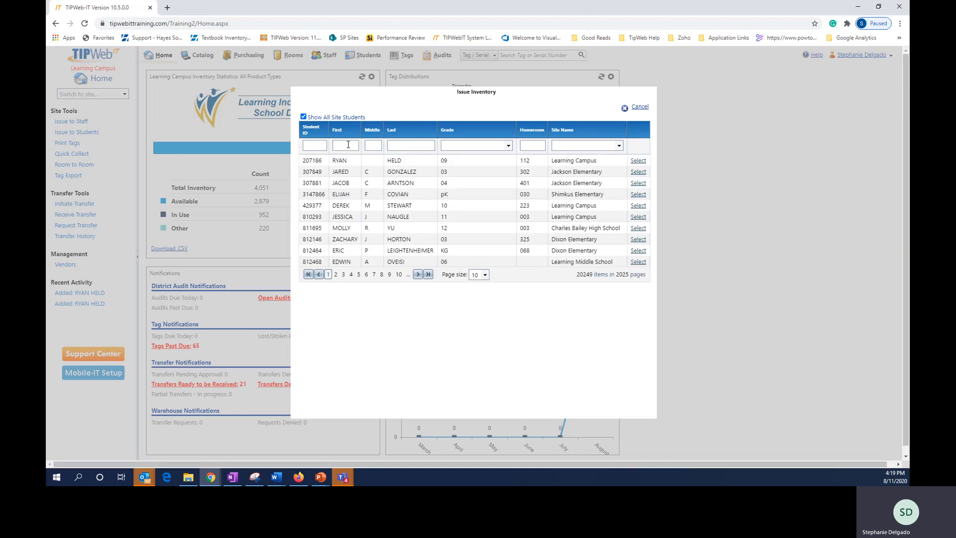
pyautogui.click(348, 145)
pyautogui.click(348, 194)
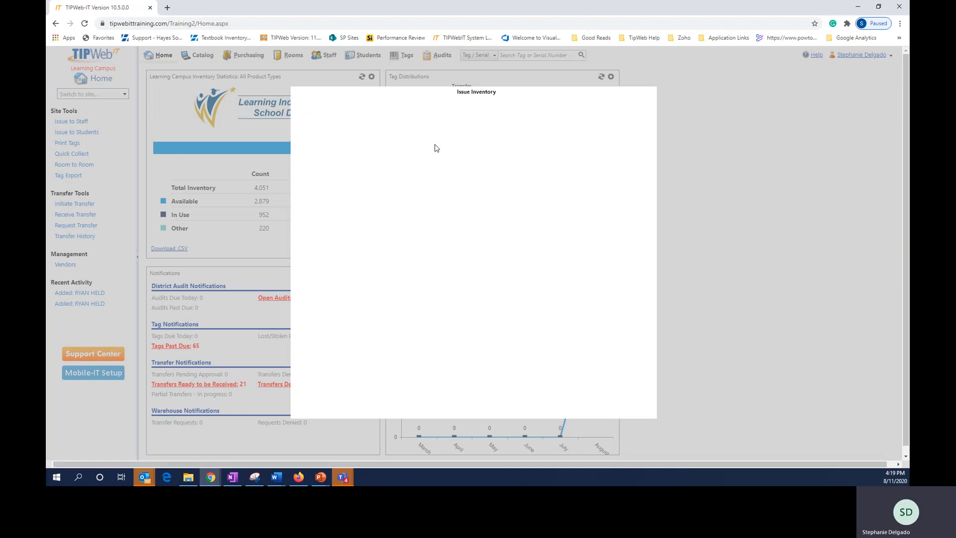
pyautogui.click(416, 140)
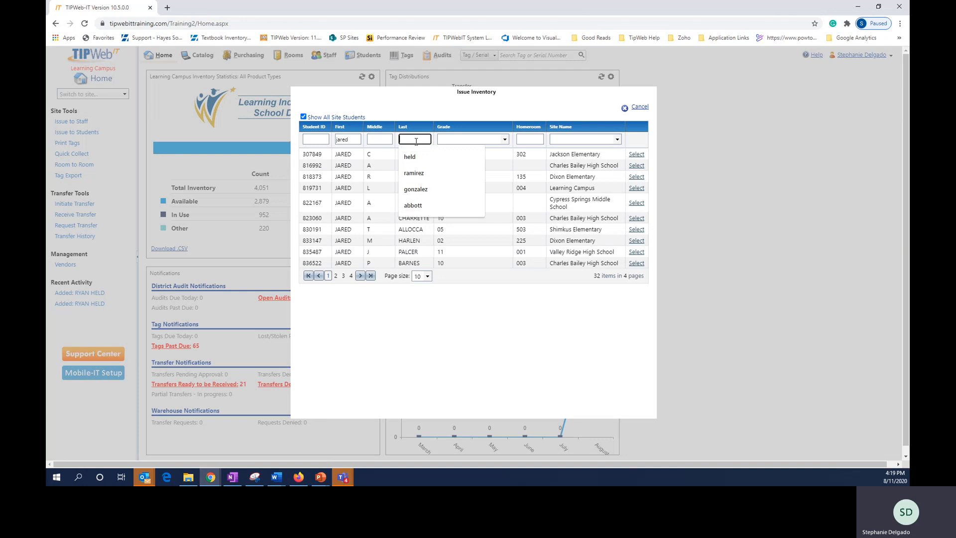
pyautogui.click(416, 189)
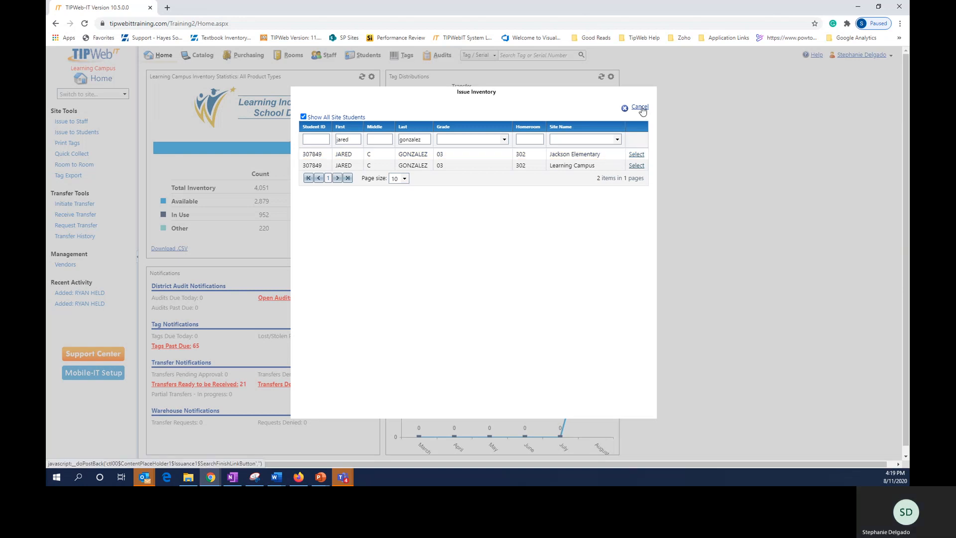
pyautogui.click(635, 156)
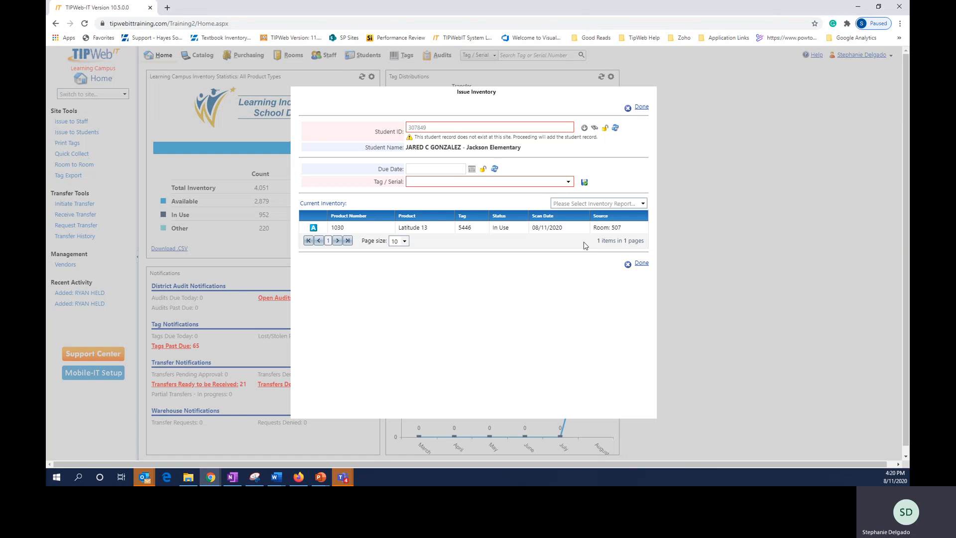
pyautogui.hotkey('alt', 'Tab')
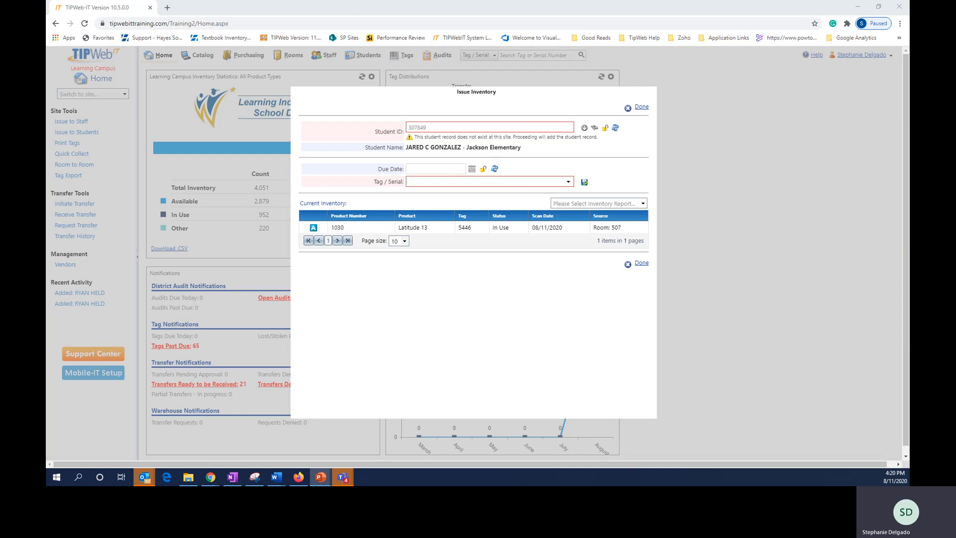
# - Close the issue window and list all tags with an unfiltered Tags search
pyautogui.click(640, 107)
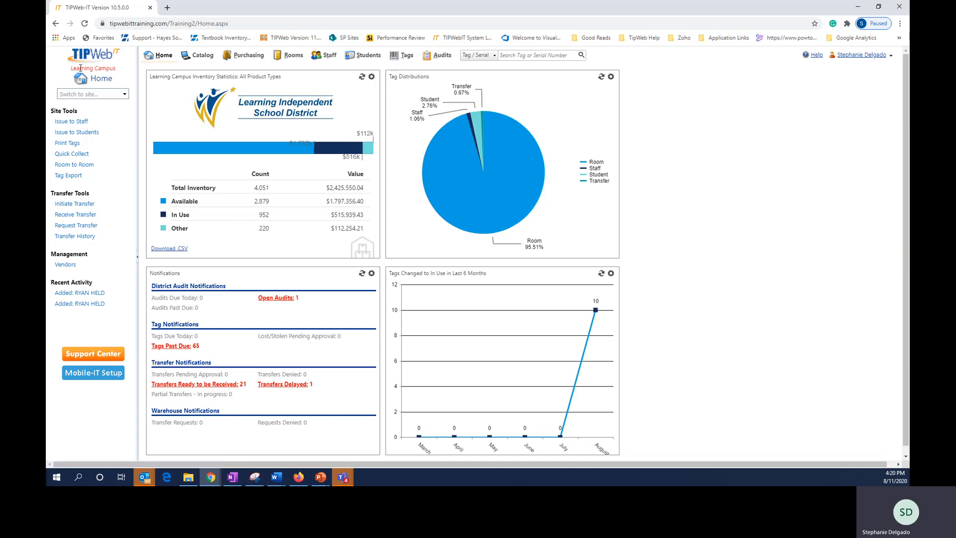
pyautogui.click(407, 55)
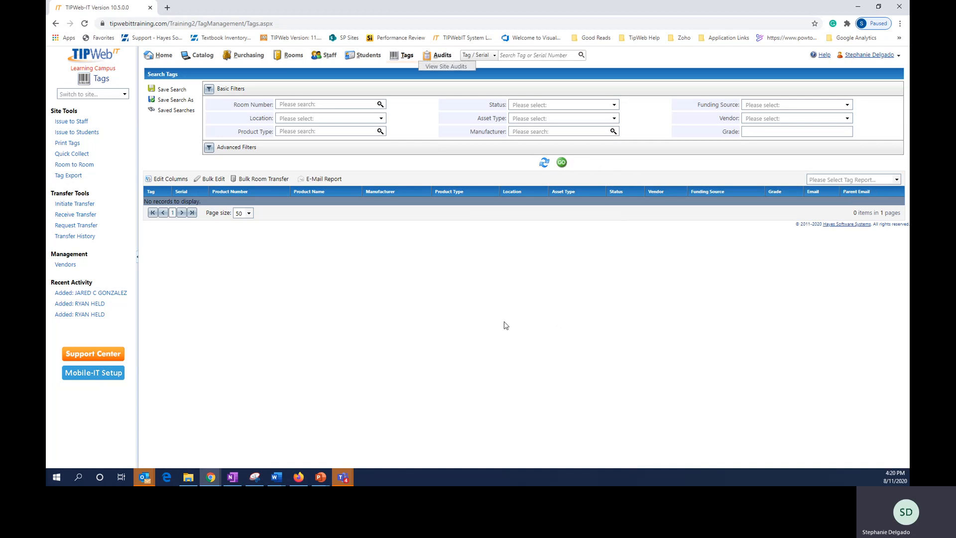
pyautogui.click(561, 164)
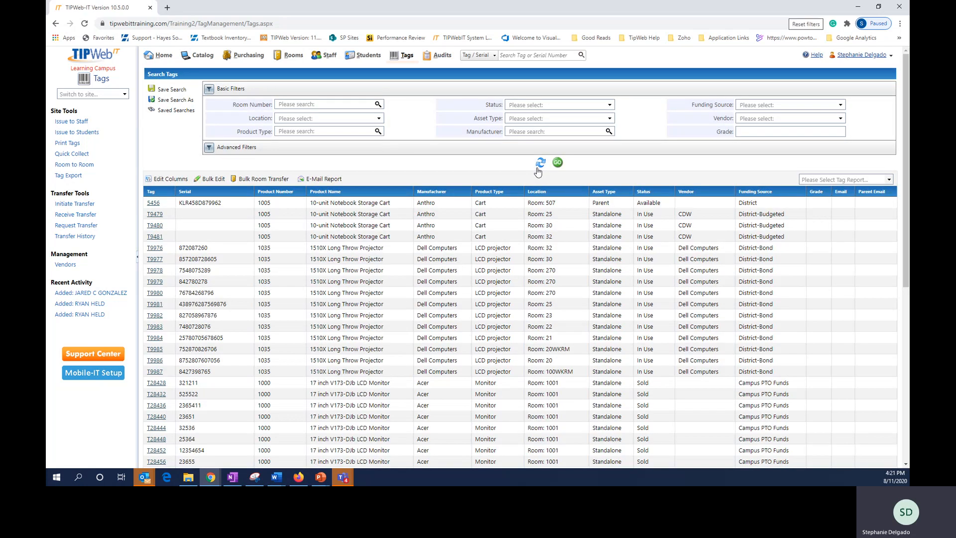
# - Sort the tags by Grade in reverse order and export the Tag Listing CSV
pyautogui.click(817, 193)
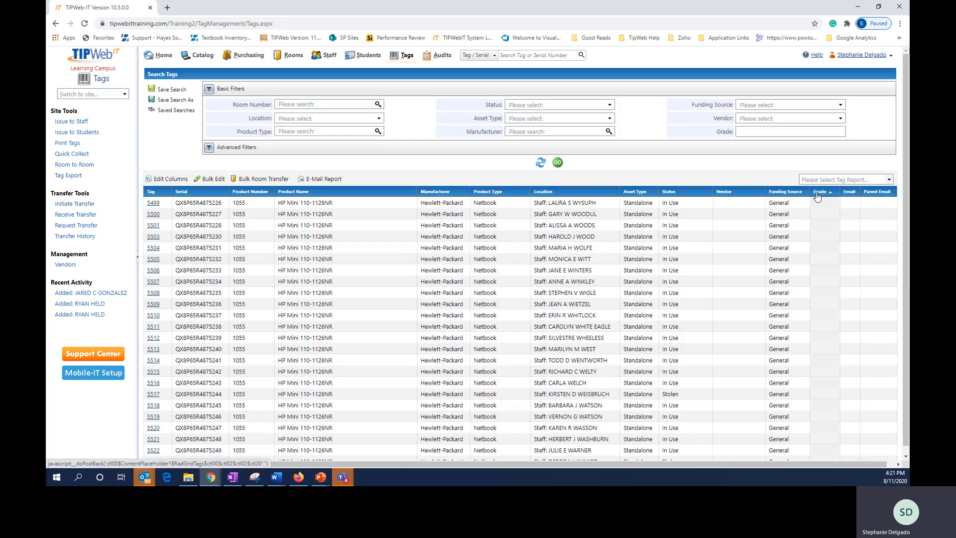
pyautogui.click(817, 195)
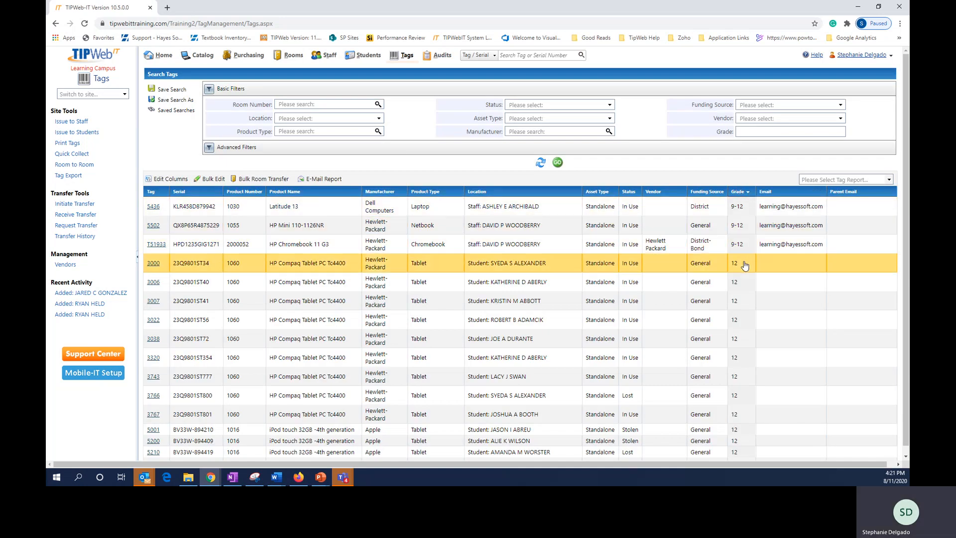
pyautogui.scroll(-2, 745, 254)
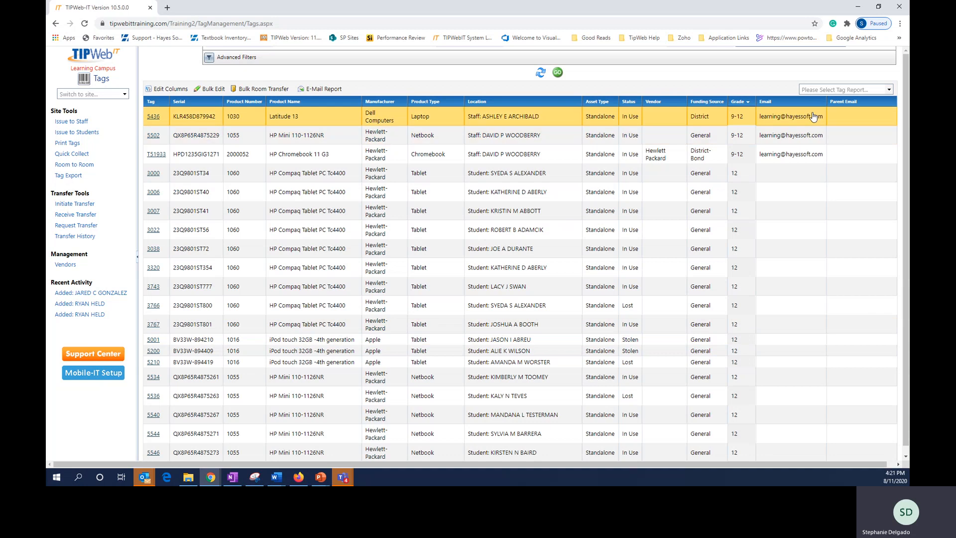
pyautogui.scroll(2, 813, 116)
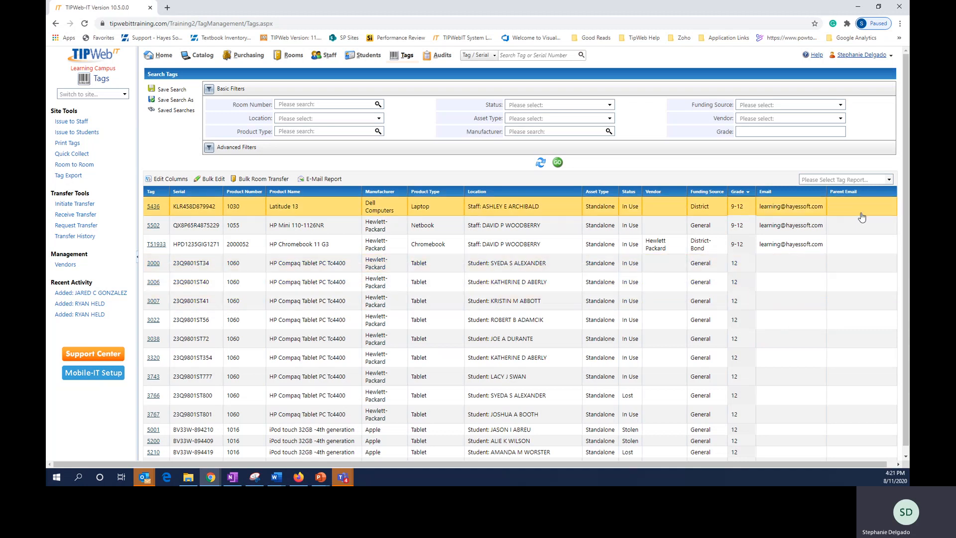
pyautogui.click(889, 179)
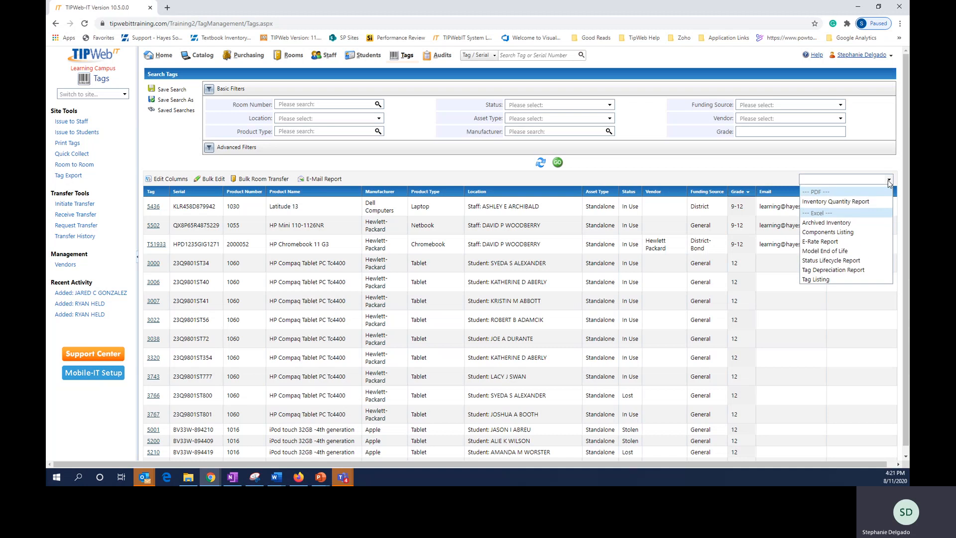
pyautogui.click(825, 277)
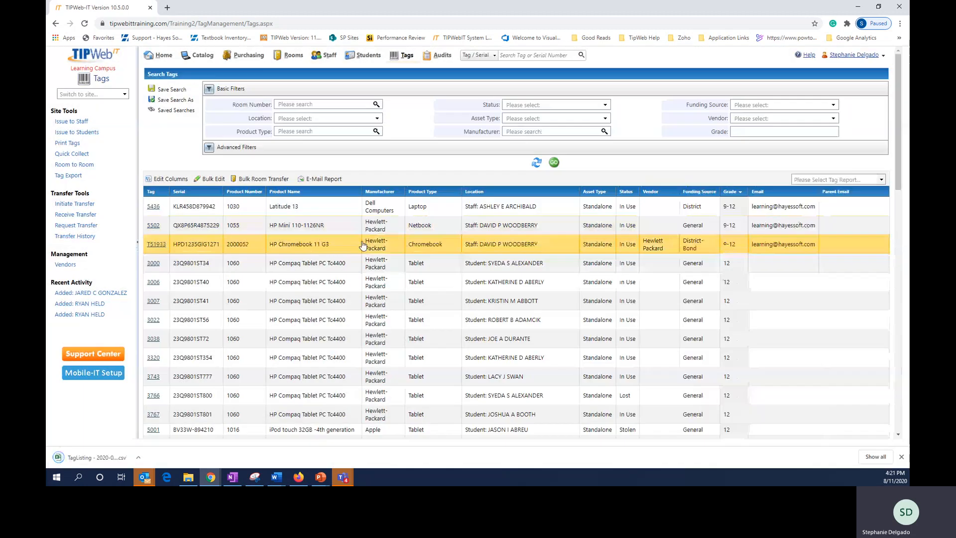
# - Open the TagListing CSV in Excel and AutoFit columns K through P
pyautogui.click(95, 457)
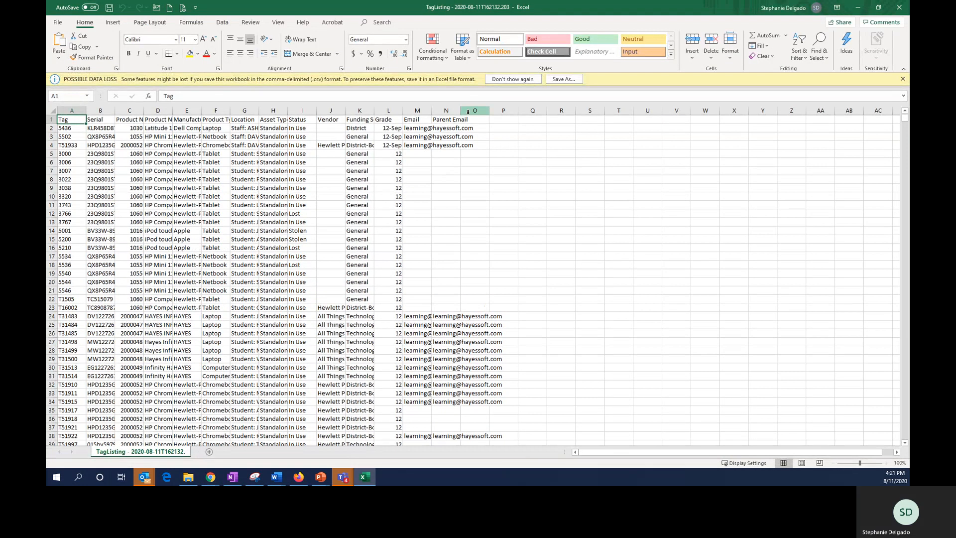
pyautogui.doubleClick(460, 111)
pyautogui.moveTo(433, 111); pyautogui.dragTo(407, 110)
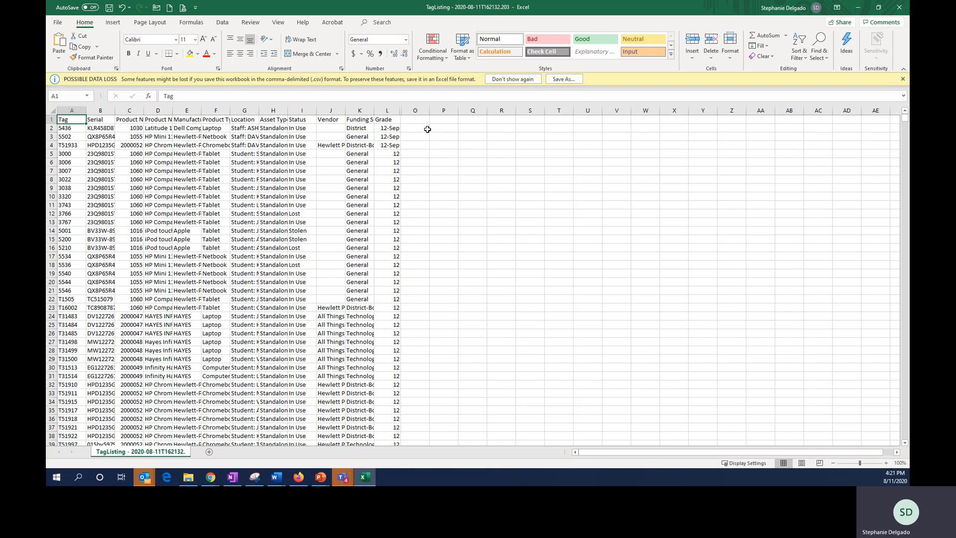
pyautogui.hotkey('ctrl', 'z')
pyautogui.moveTo(461, 105); pyautogui.dragTo(385, 100)
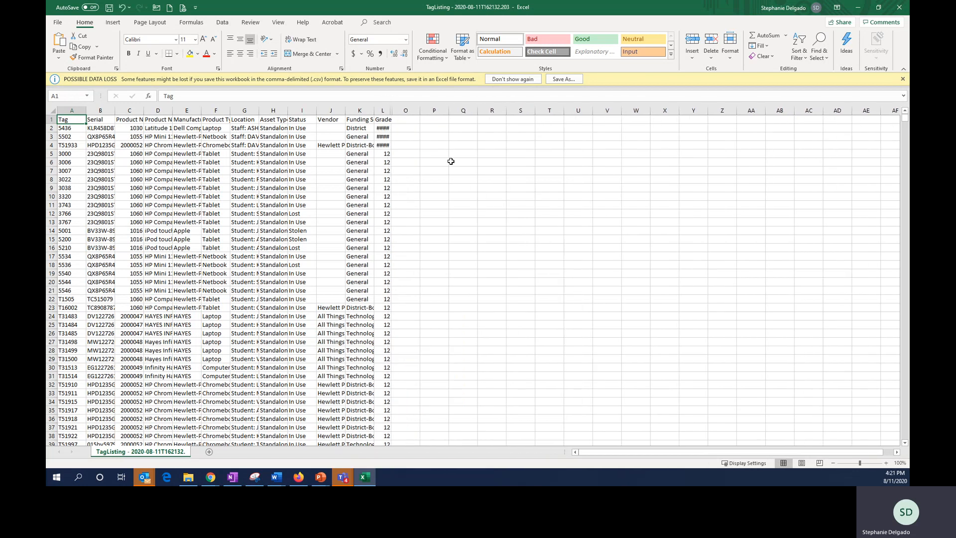
pyautogui.hotkey('ctrl', 'z')
pyautogui.moveTo(503, 110); pyautogui.dragTo(354, 110)
pyautogui.doubleClick(432, 110)
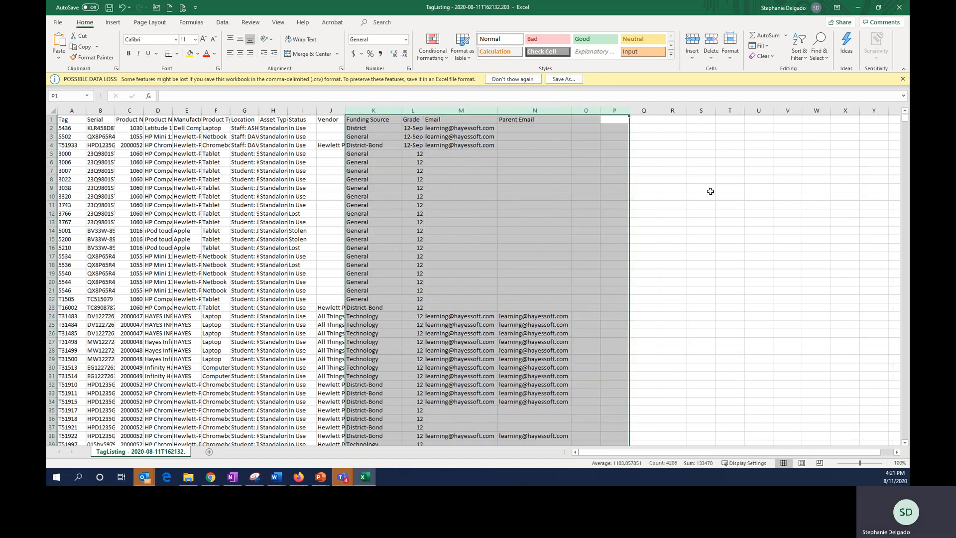
pyautogui.click(719, 196)
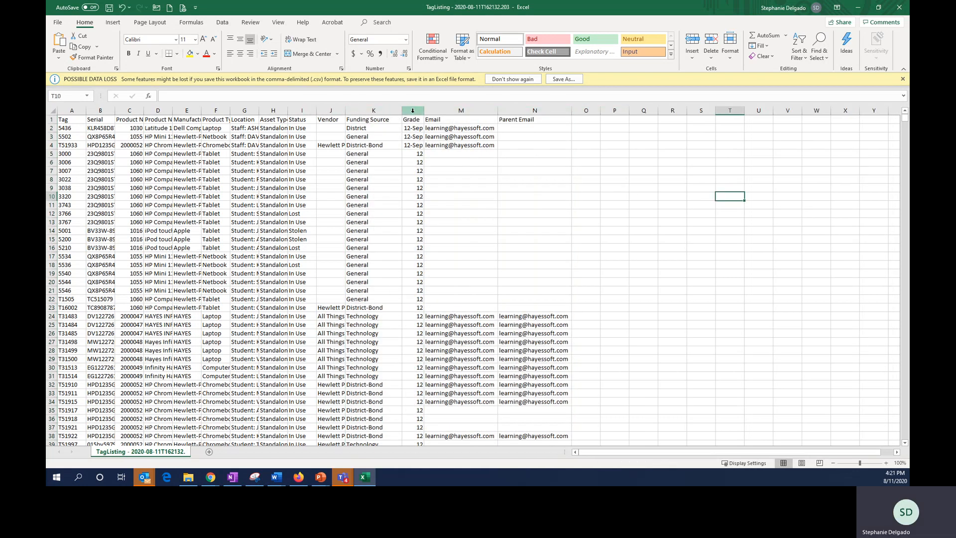
# - Check the L2 date and the Email column, then minimize Excel
pyautogui.click(407, 128)
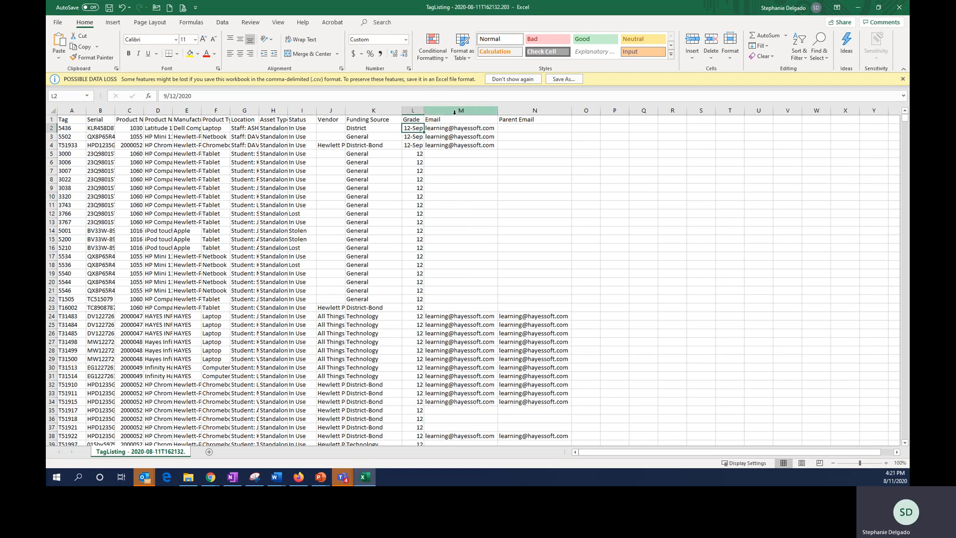
pyautogui.click(454, 110)
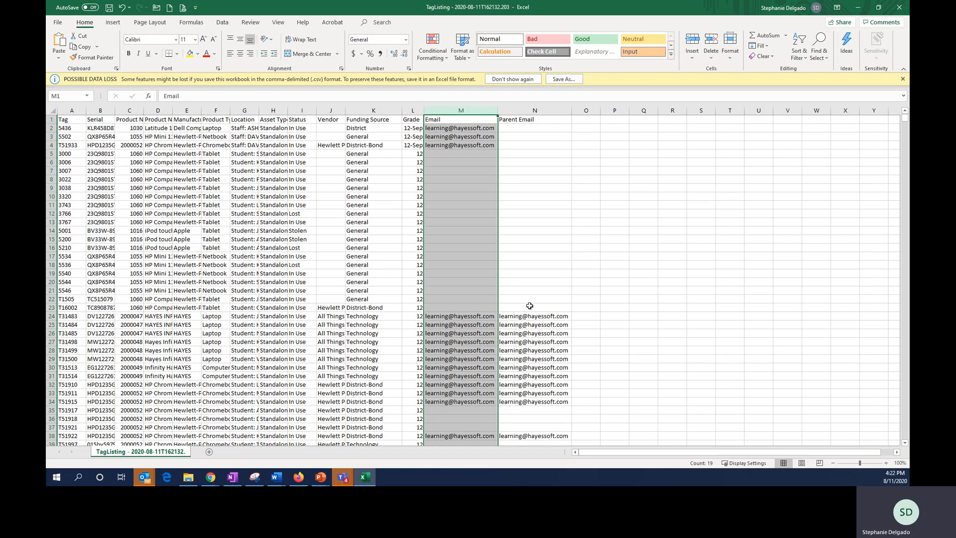
pyautogui.click(584, 221)
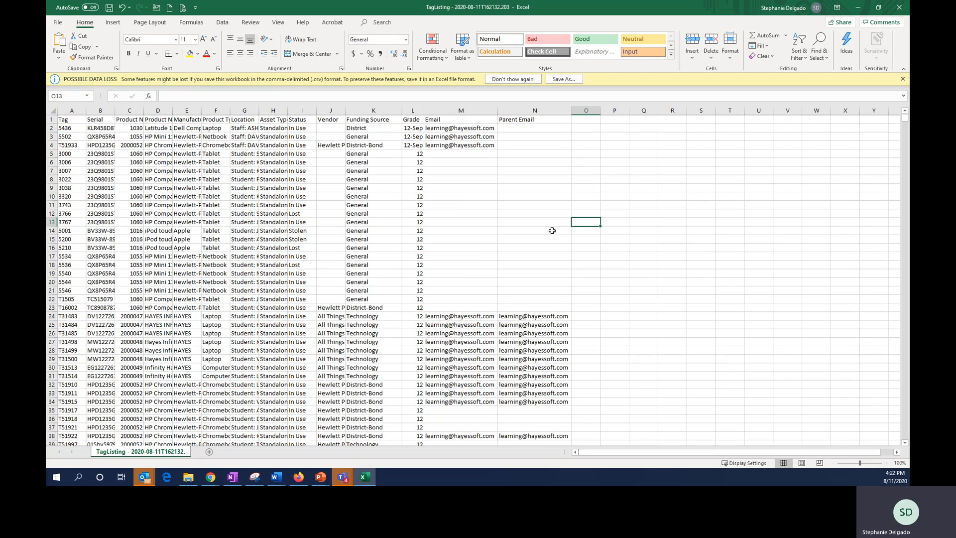
pyautogui.click(862, 9)
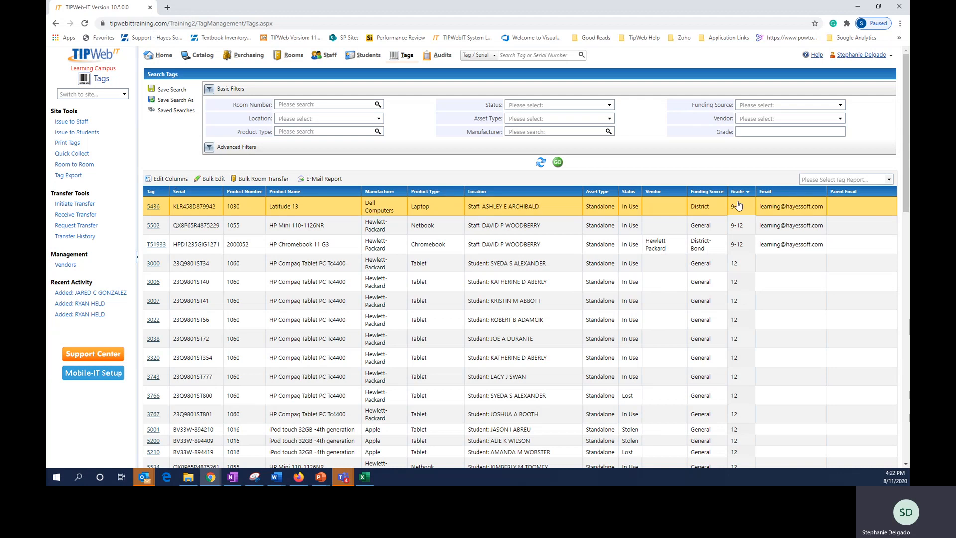
# - Open Edit Columns for the Tags grid
pyautogui.click(167, 180)
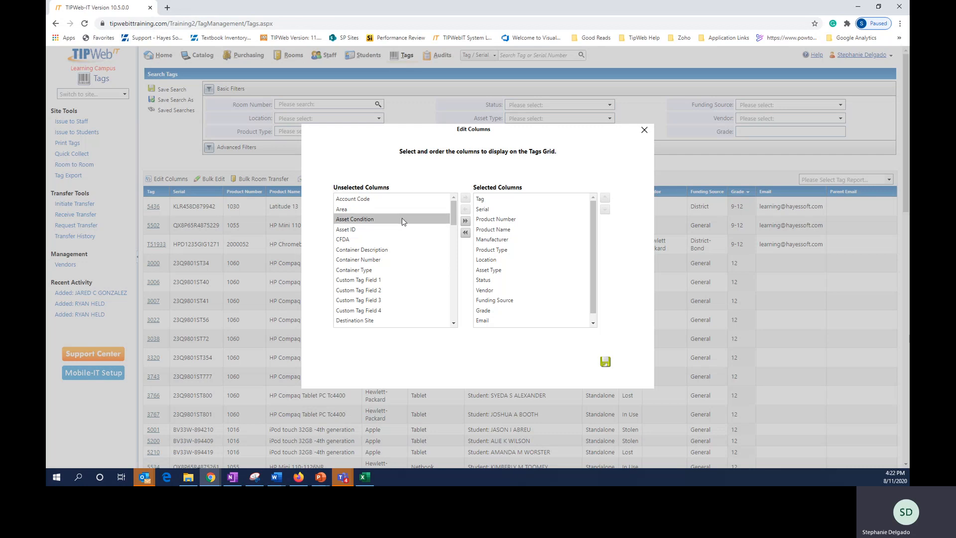
# - Add then remove Destination Site from the displayed columns and save the column choices
pyautogui.click(399, 322)
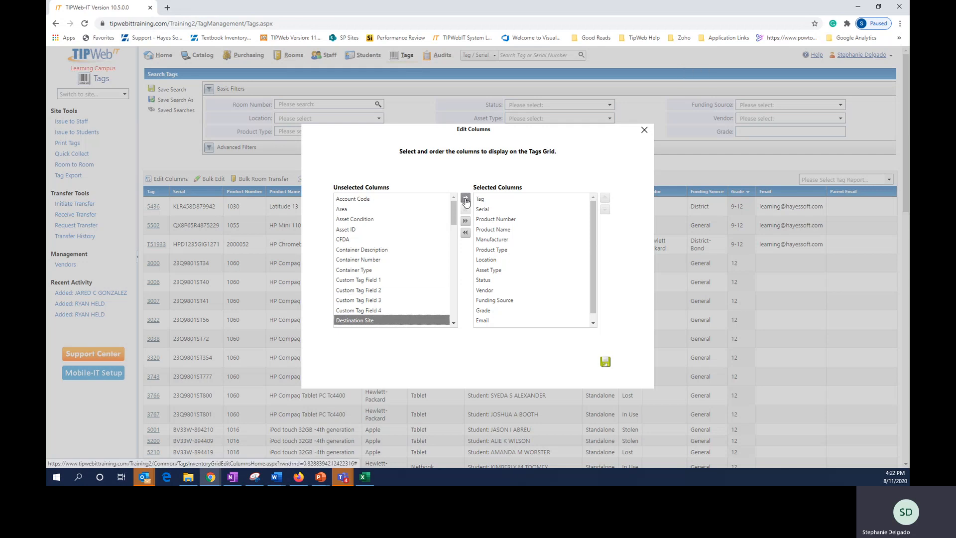
pyautogui.click(466, 199)
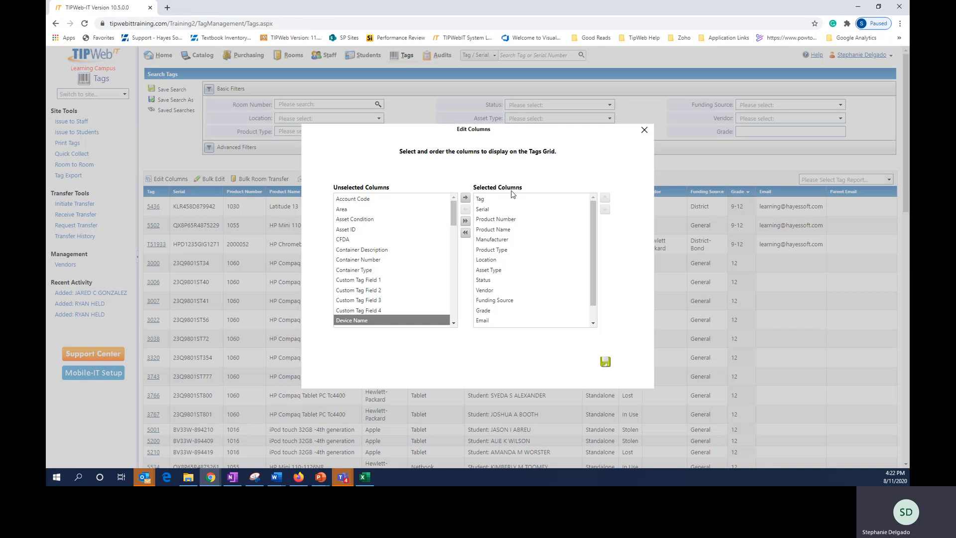
pyautogui.scroll(-1, 523, 262)
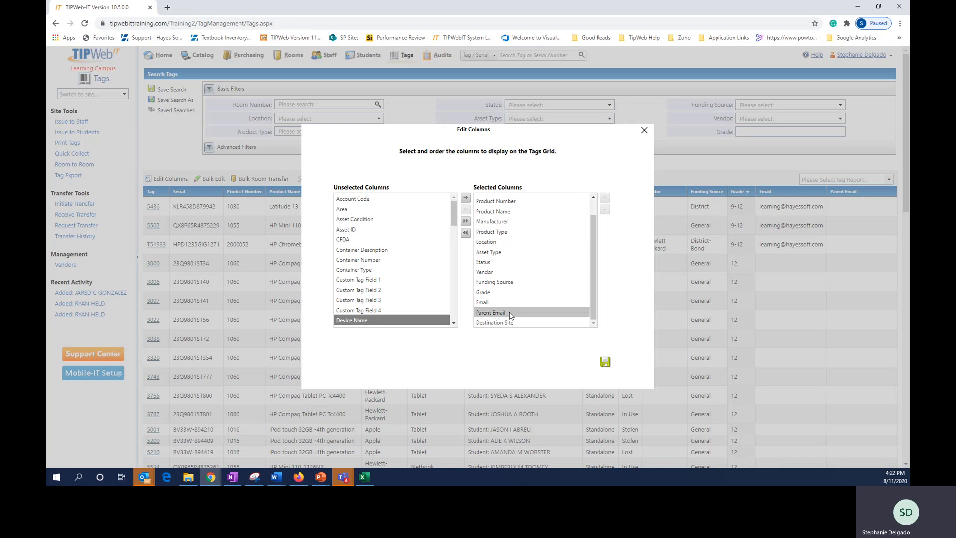
pyautogui.click(516, 322)
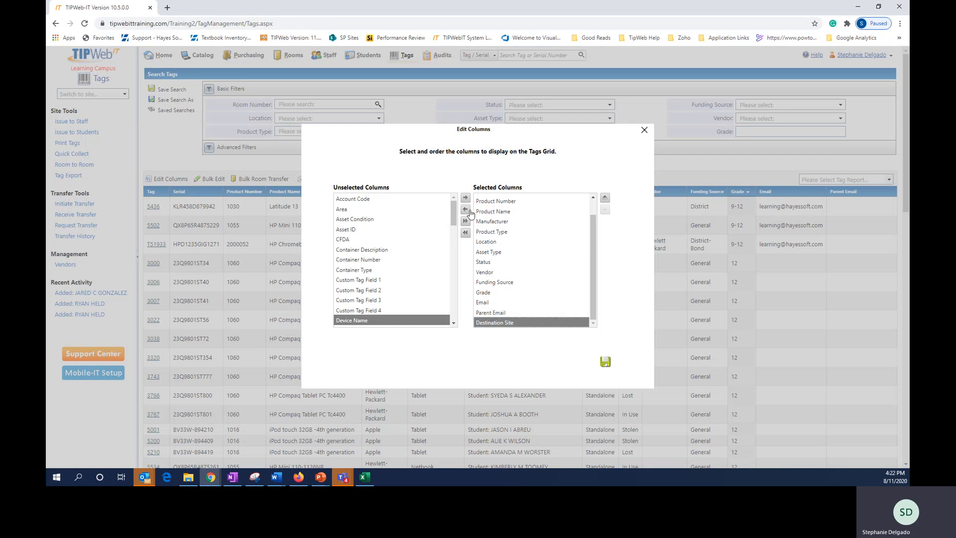
pyautogui.click(466, 209)
pyautogui.scroll(-2, 404, 284)
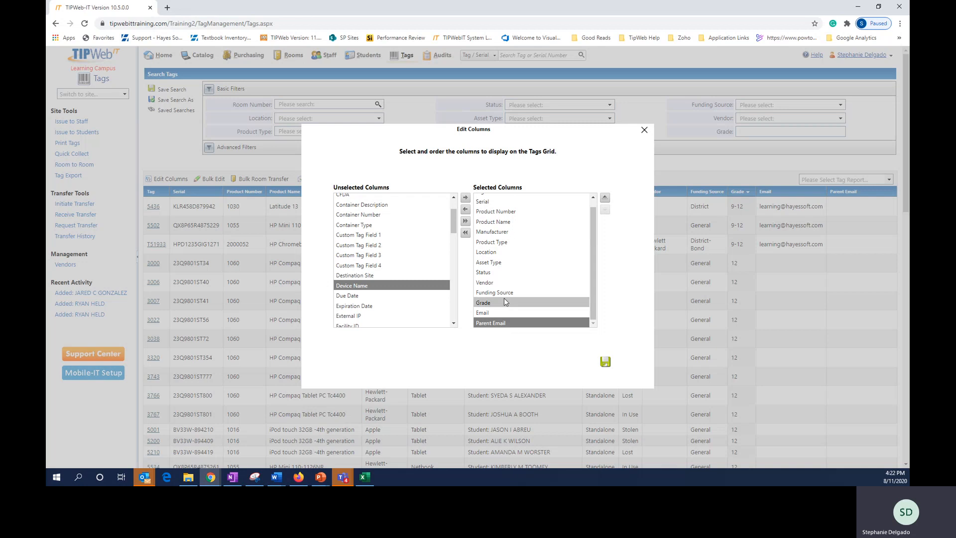
pyautogui.click(605, 363)
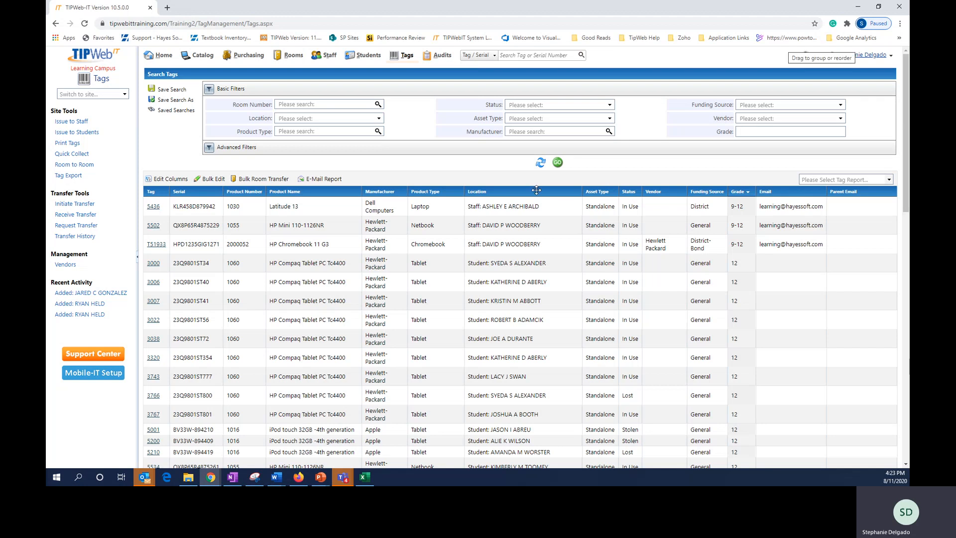
# - Choose Status Lifecycle Report from the Please Select Tag Report dropdown
pyautogui.click(880, 180)
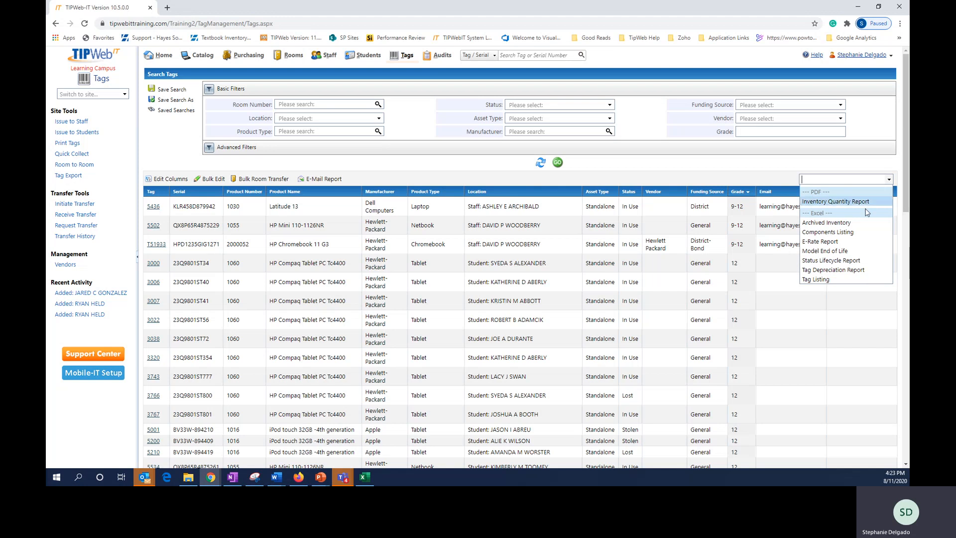
pyautogui.click(852, 263)
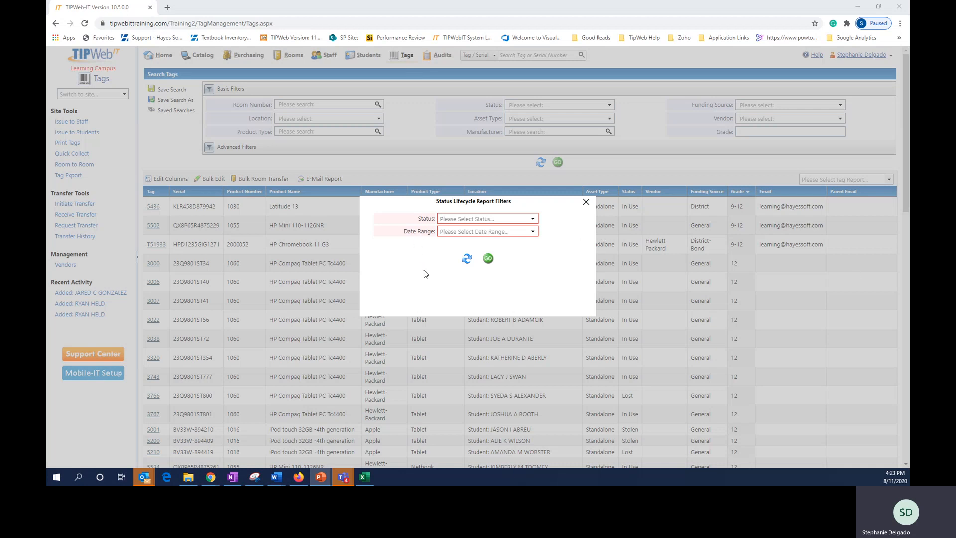
# - Run the report for Returned status over the Last 10 Years and open the downloaded CSV
pyautogui.click(532, 220)
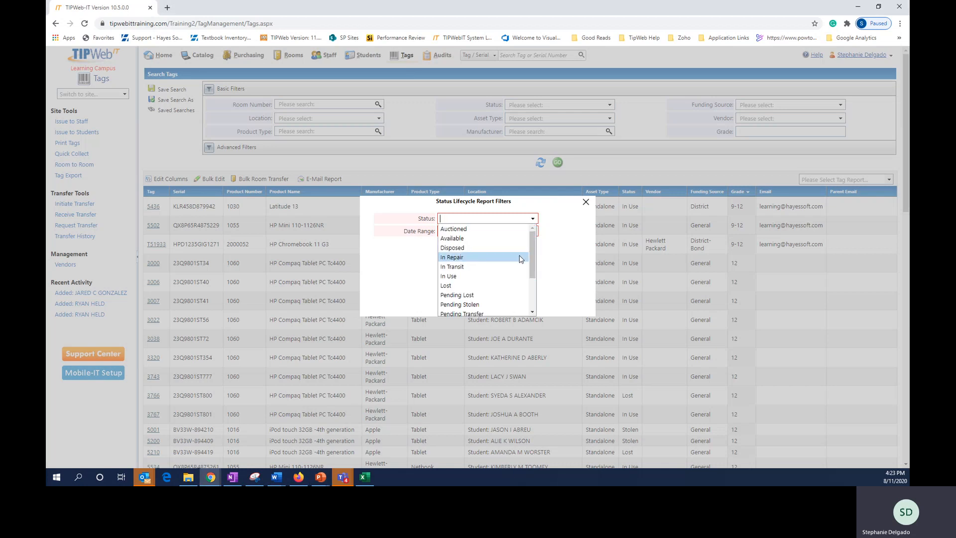
pyautogui.scroll(-2, 517, 259)
pyautogui.click(454, 278)
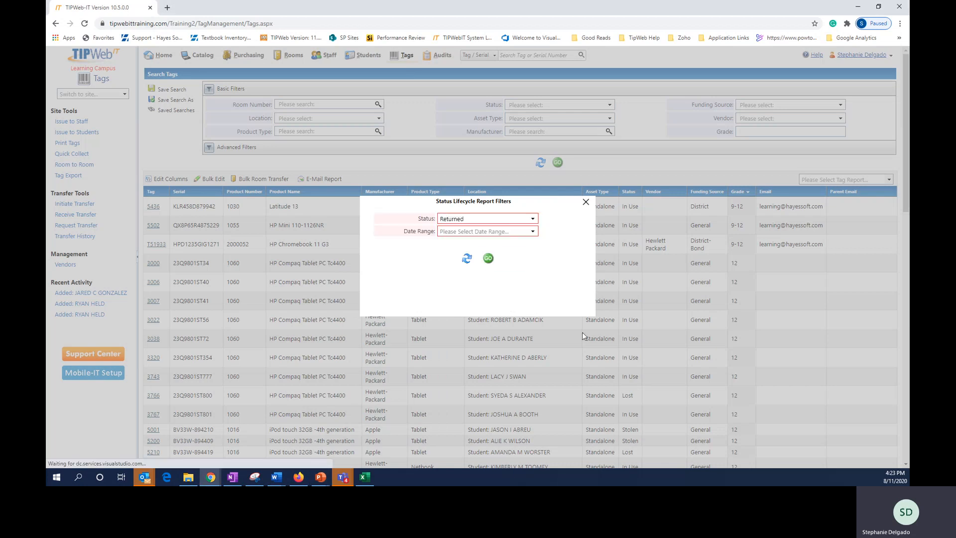
pyautogui.click(531, 234)
pyautogui.click(532, 232)
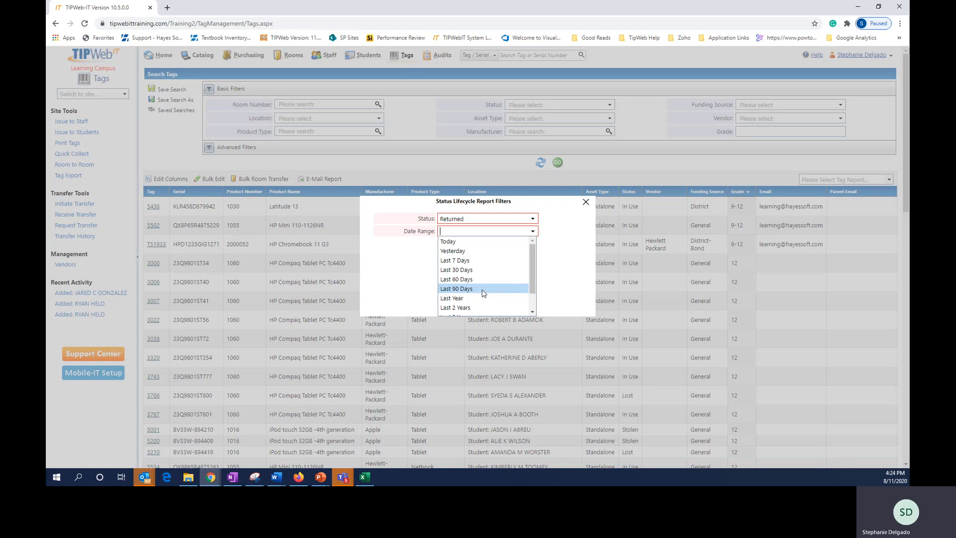
pyautogui.scroll(-1, 482, 294)
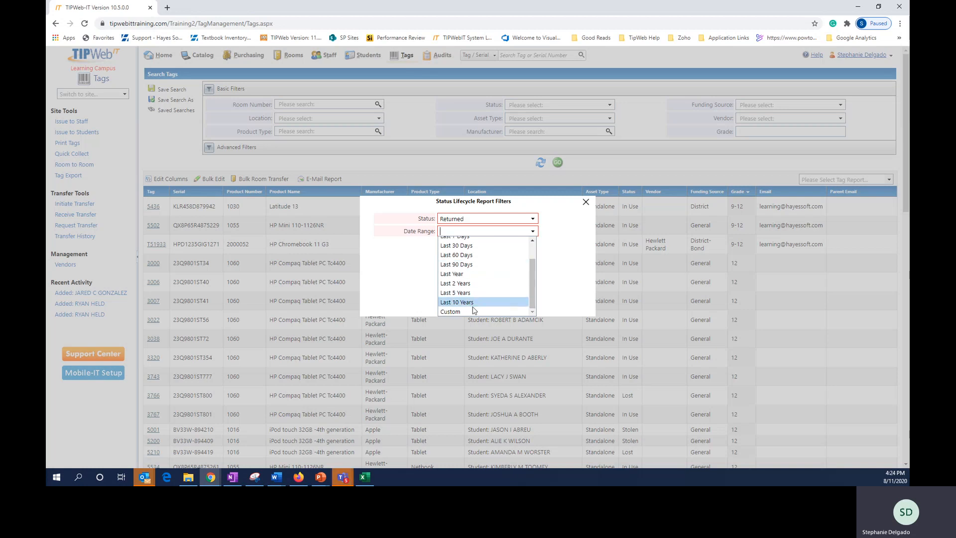
pyautogui.click(472, 303)
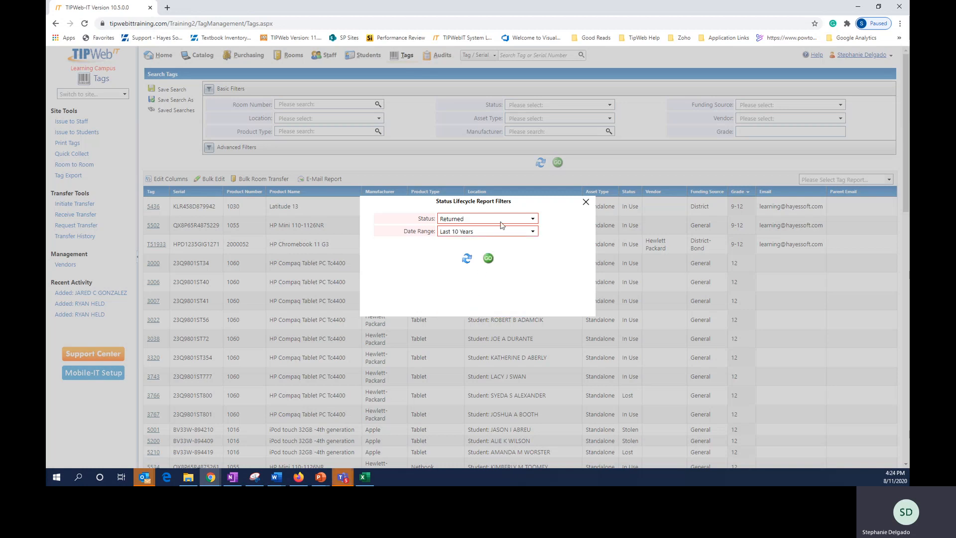
pyautogui.click(488, 259)
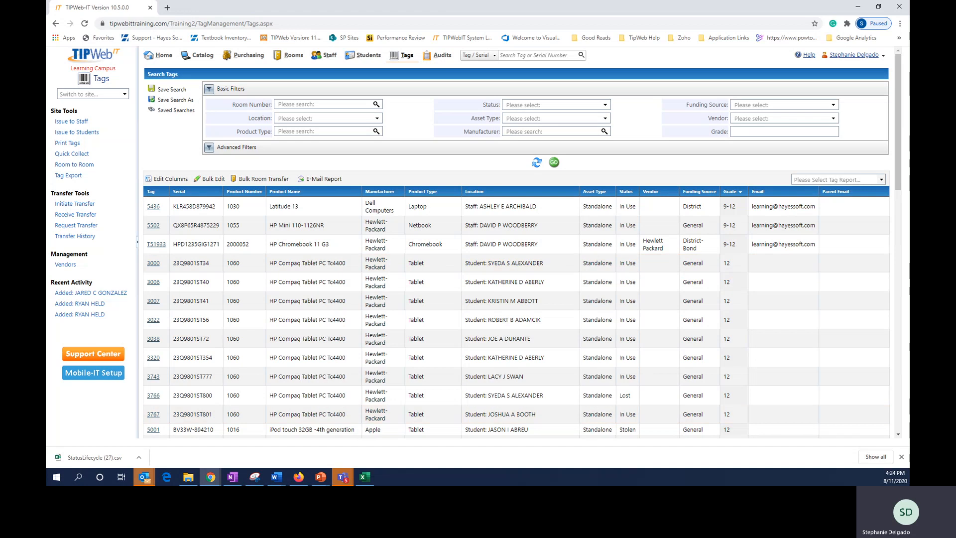
pyautogui.click(108, 456)
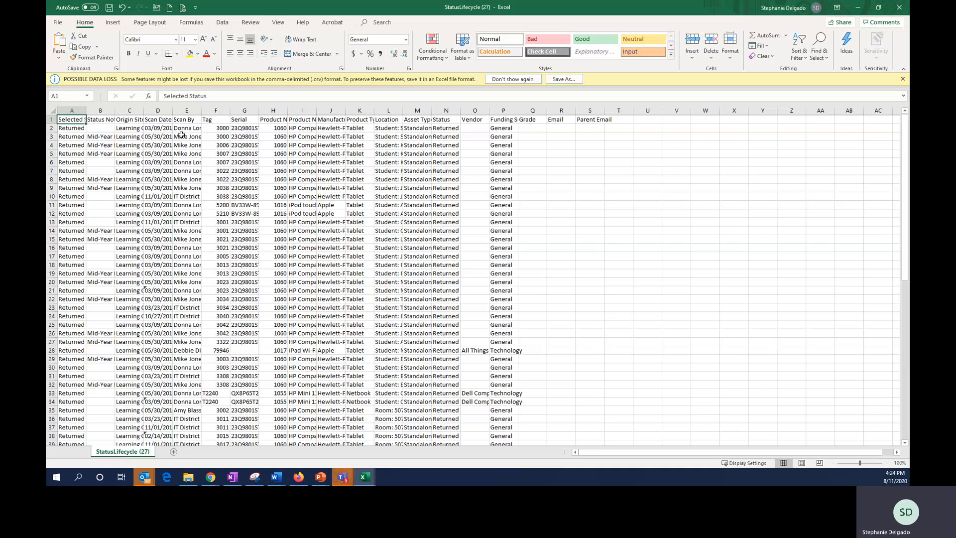
# - AutoFit columns A through S of the StatusLifecycle (27) sheet, then select column A
pyautogui.moveTo(77, 108); pyautogui.dragTo(598, 124)
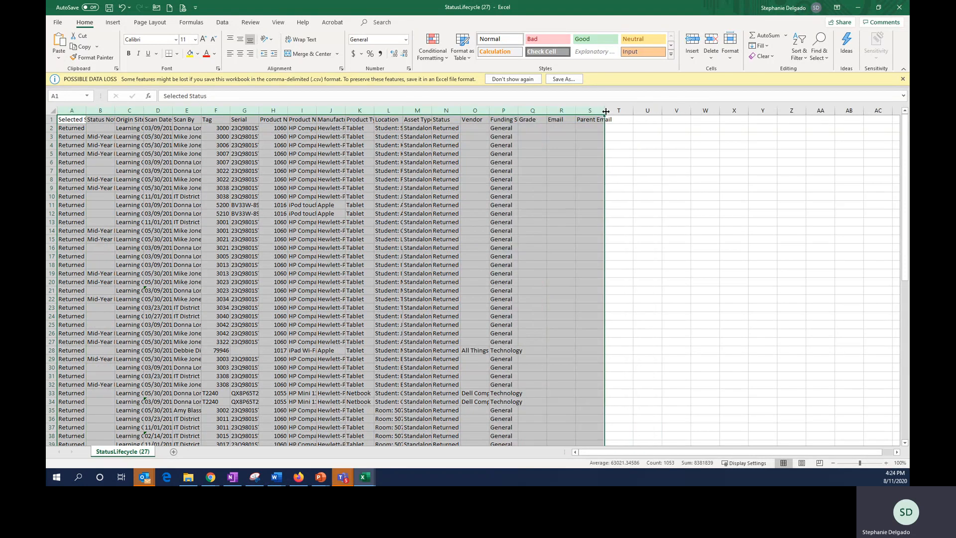
pyautogui.doubleClick(605, 111)
pyautogui.click(766, 271)
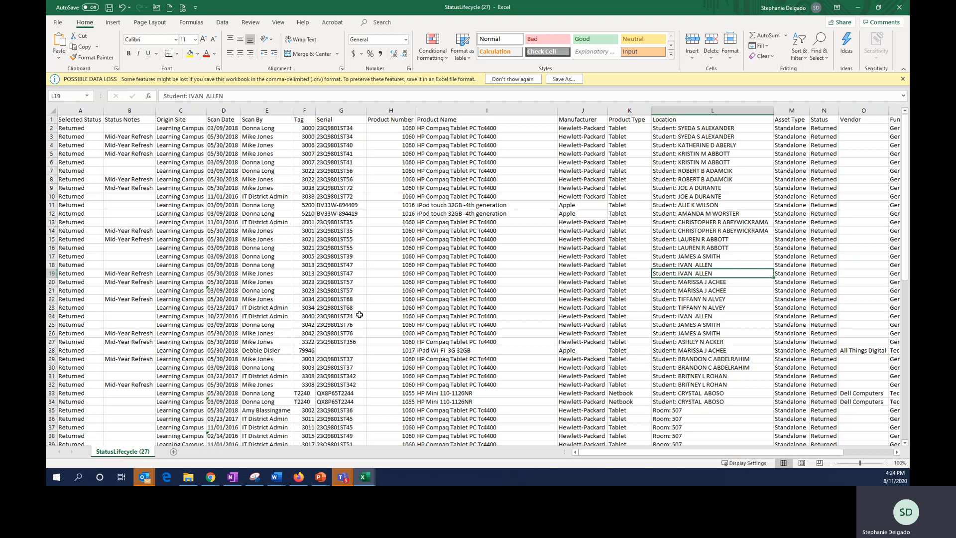
pyautogui.click(74, 110)
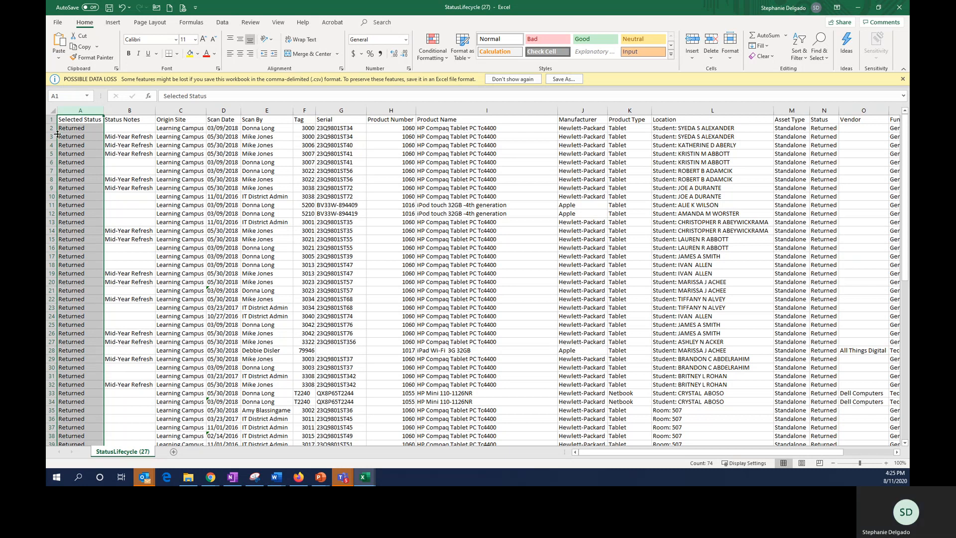
# - Review returned-item rows 3–6 in StatusLifecycle, then minimize the StatusLifecycle and TagListing workbooks
pyautogui.moveTo(50, 135); pyautogui.dragTo(50, 155)
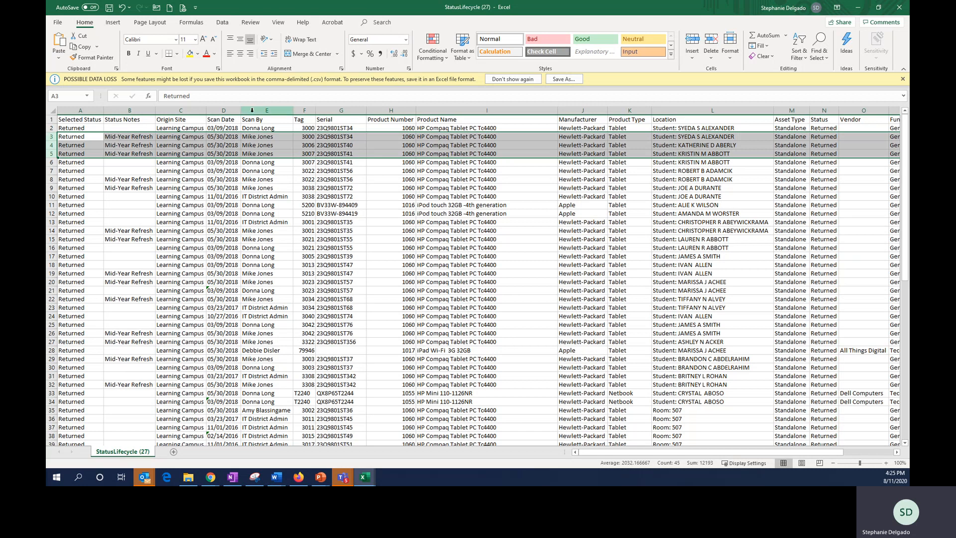
pyautogui.moveTo(615, 455); pyautogui.dragTo(664, 456)
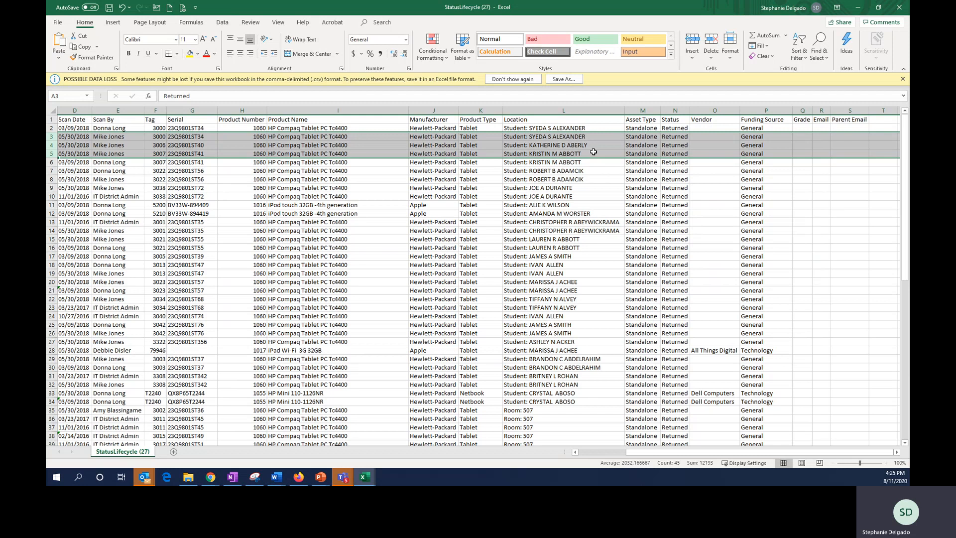
pyautogui.click(49, 153)
pyautogui.moveTo(49, 153); pyautogui.dragTo(51, 162)
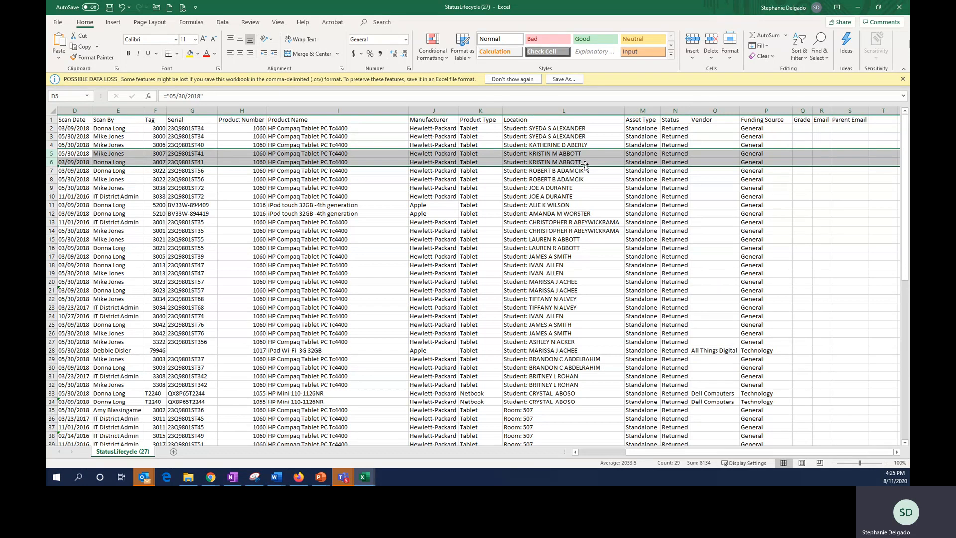
pyautogui.click(855, 13)
pyautogui.click(855, 12)
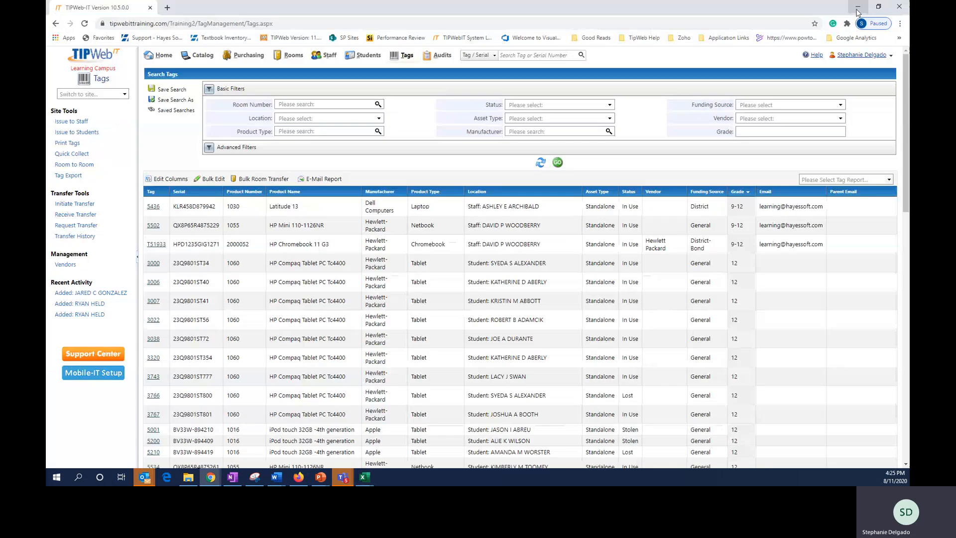
# - Show the Students list filtered to grade 12
pyautogui.click(366, 55)
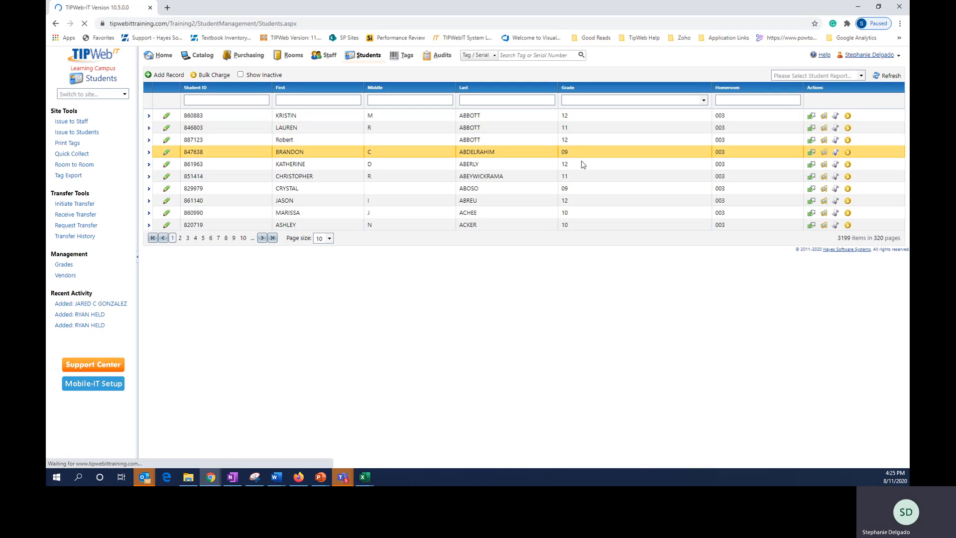
pyautogui.click(703, 101)
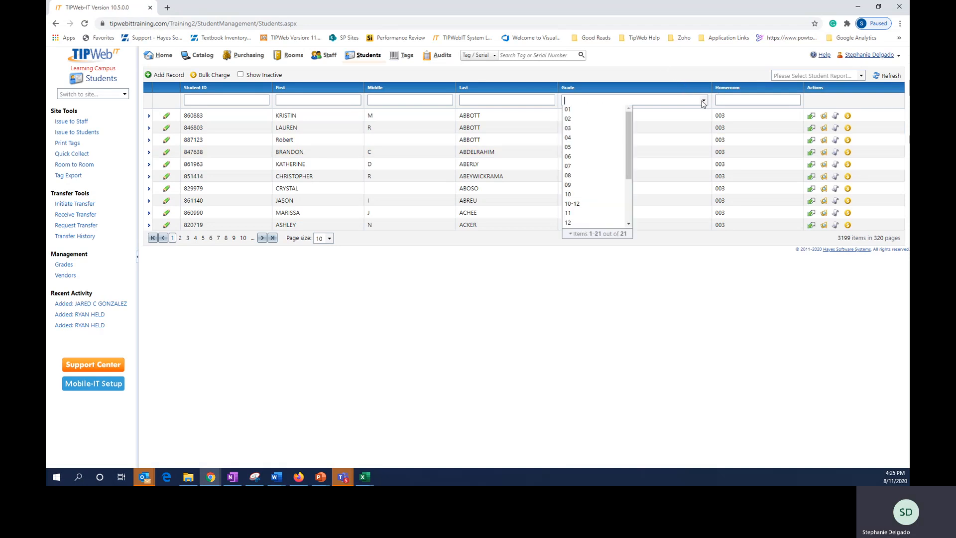
pyautogui.click(585, 228)
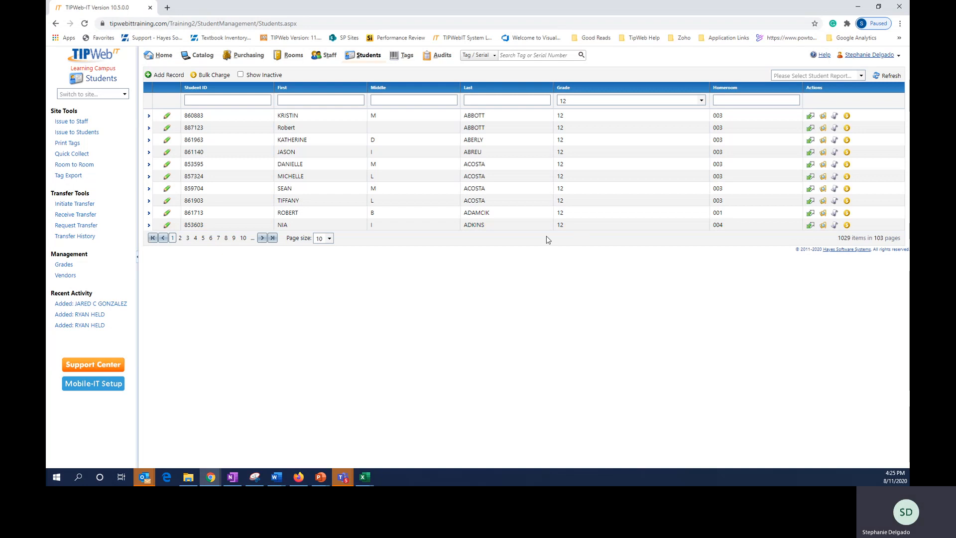
# - Download the Student Inventory Status report with Status set to Returned, and open the CSV in Excel
pyautogui.click(861, 76)
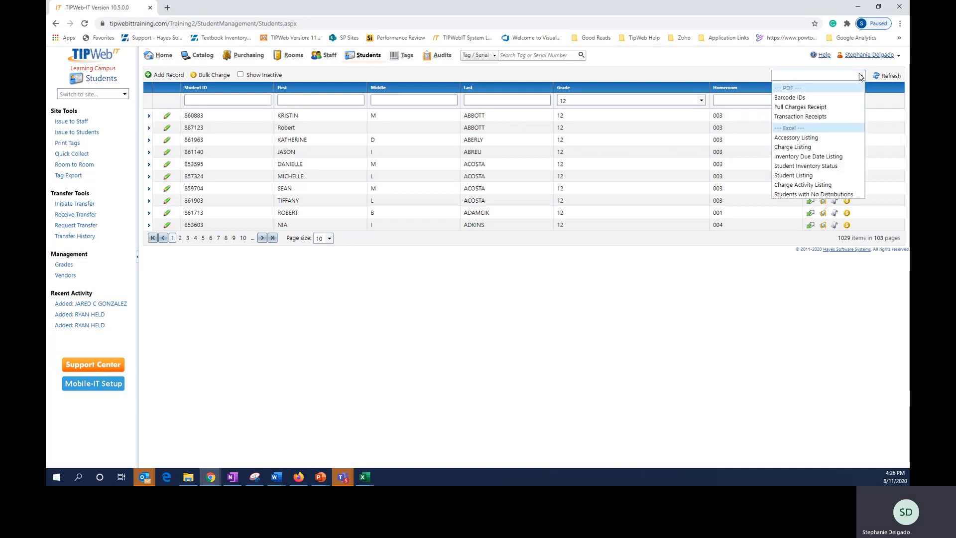
pyautogui.click(819, 167)
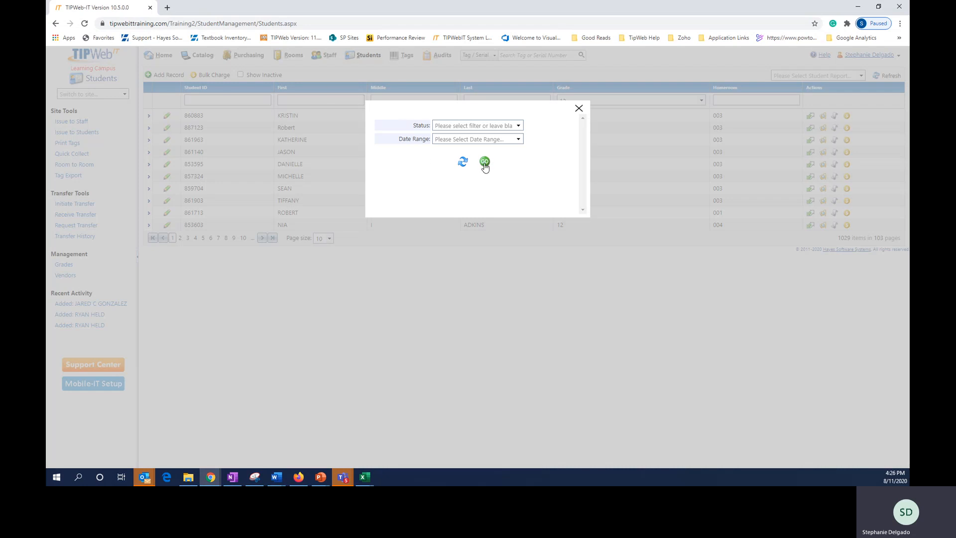
pyautogui.click(517, 126)
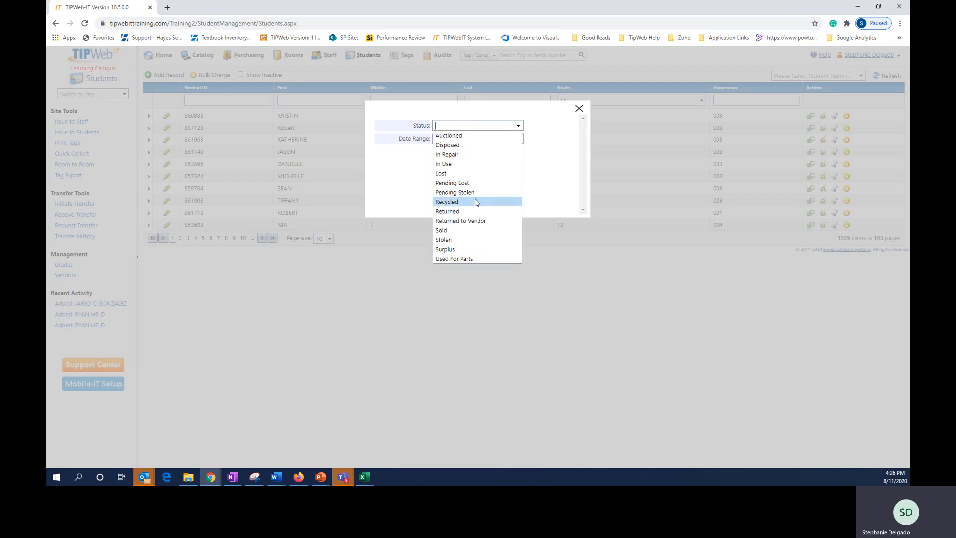
pyautogui.click(474, 211)
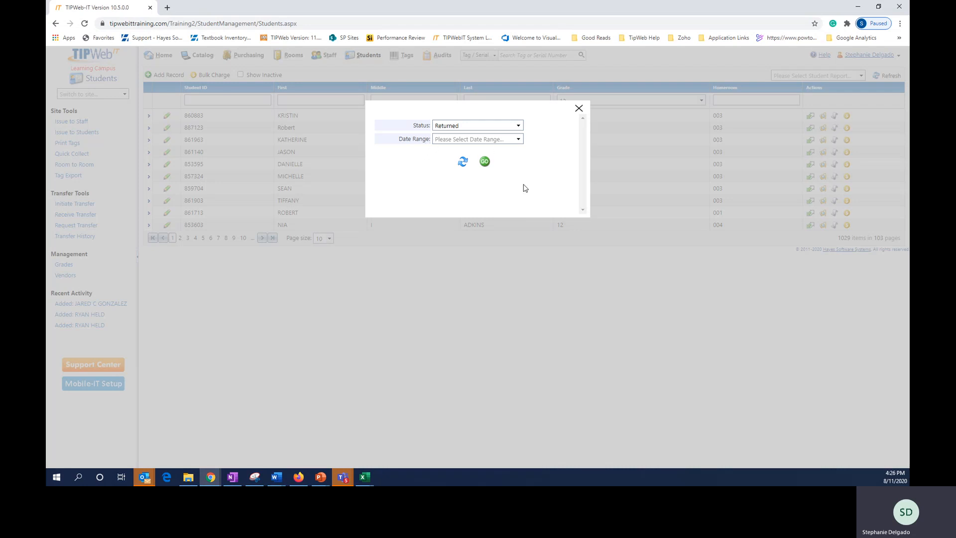
pyautogui.click(485, 161)
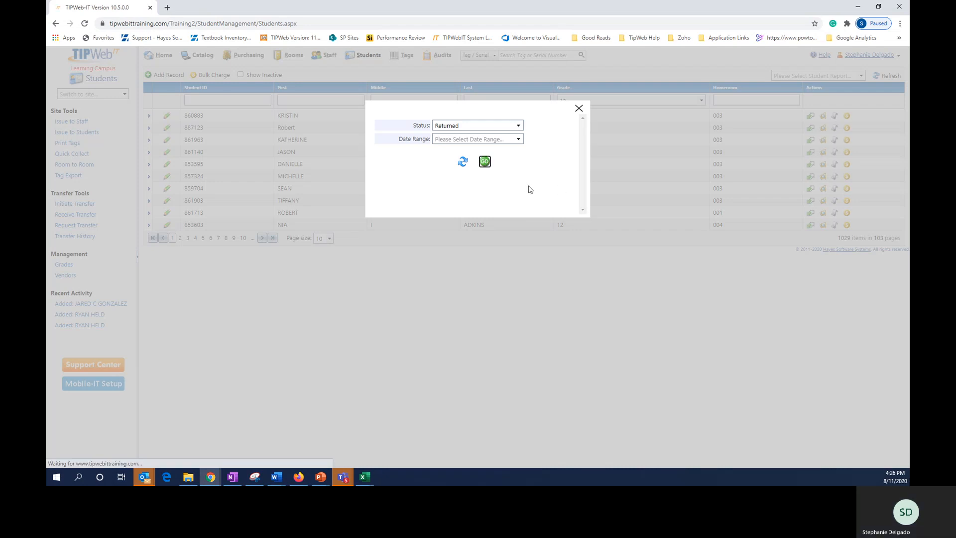
pyautogui.click(114, 456)
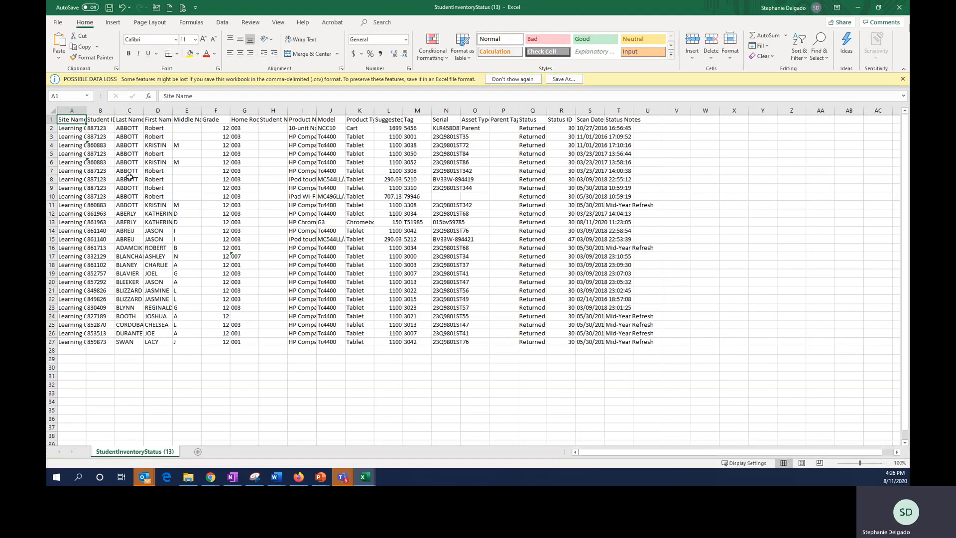
# - Autofit column A, then columns B through I, to their contents
pyautogui.doubleClick(87, 110)
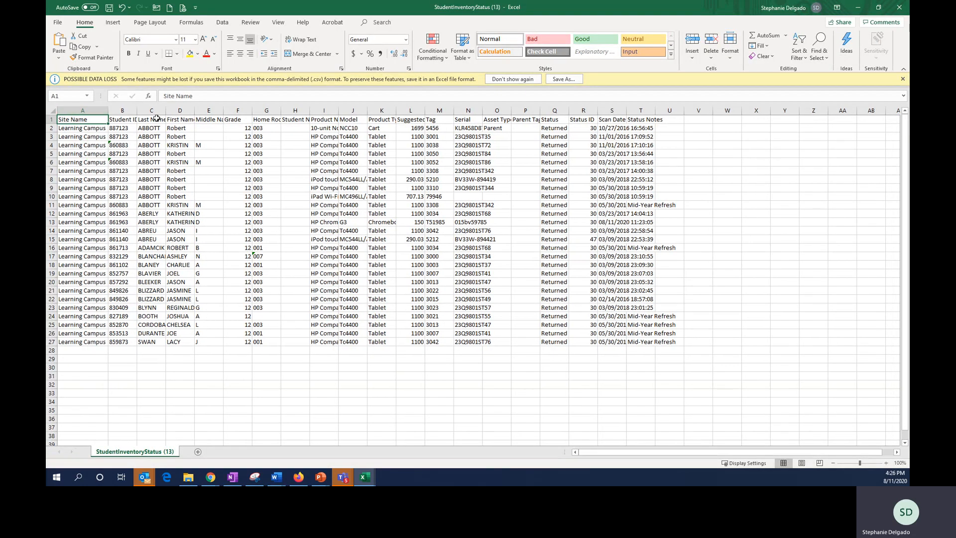
pyautogui.moveTo(126, 110); pyautogui.dragTo(340, 114)
pyautogui.doubleClick(339, 112)
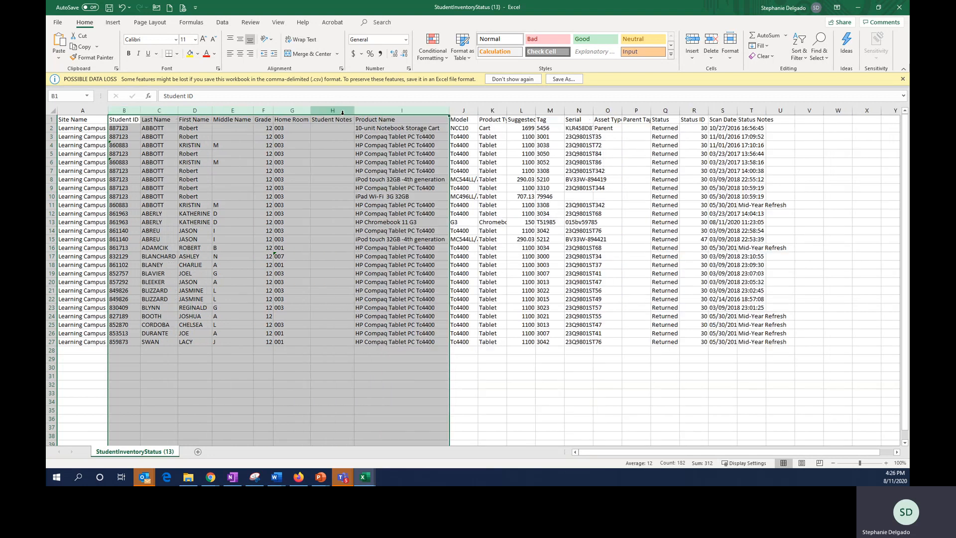
# - Review the Product Name, Tag and Status columns, then minimize Excel
pyautogui.click(415, 110)
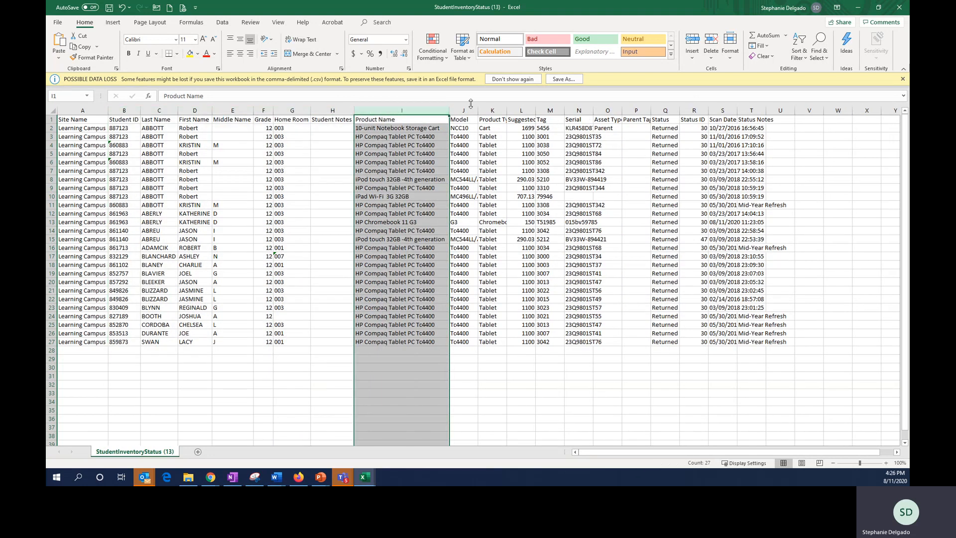
pyautogui.click(554, 107)
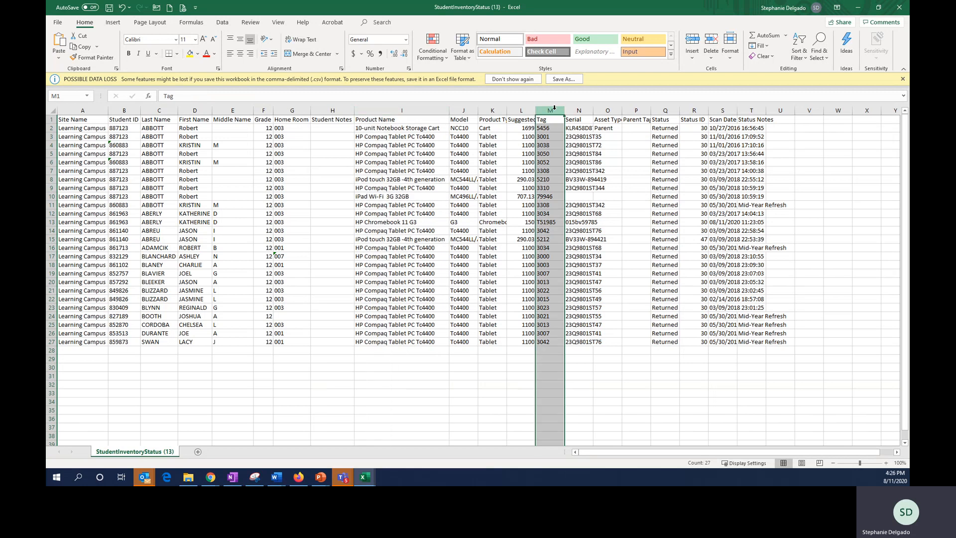
pyautogui.click(666, 110)
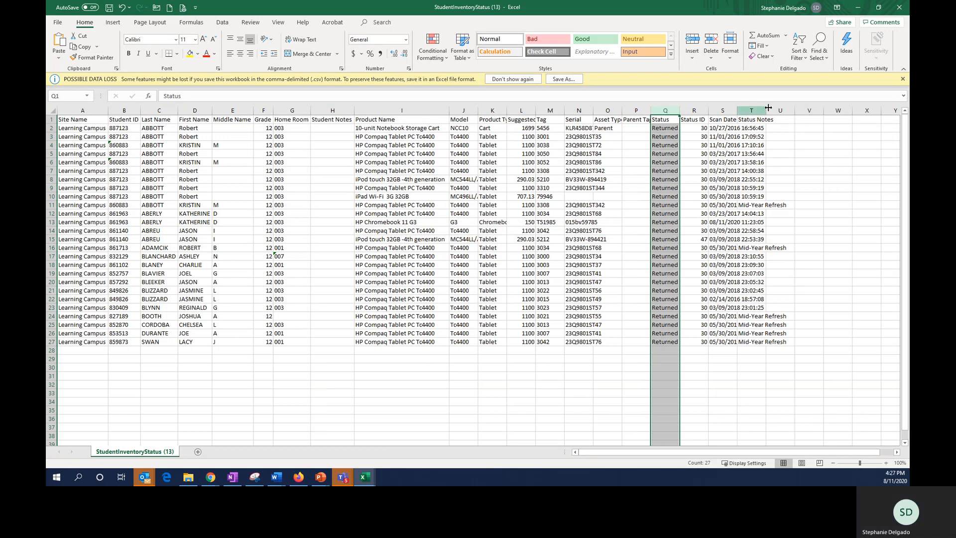
pyautogui.click(856, 7)
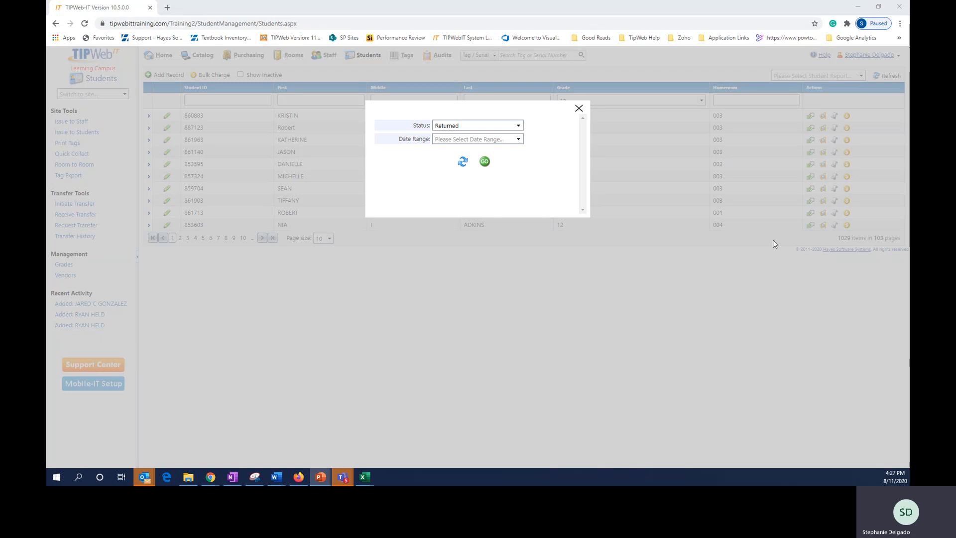
# - Close the report options and Quick Collect, then return to the Home dashboard
pyautogui.click(580, 109)
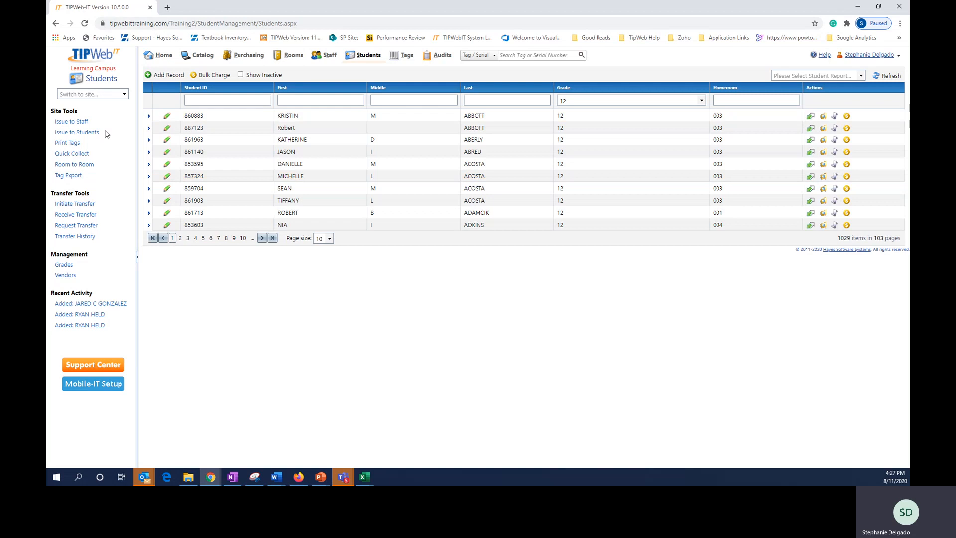
pyautogui.click(84, 154)
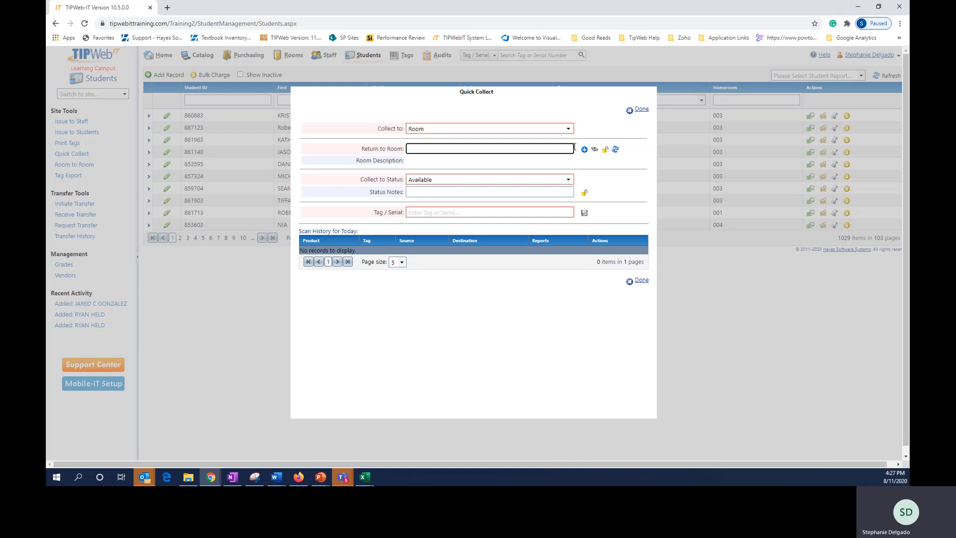
pyautogui.click(637, 109)
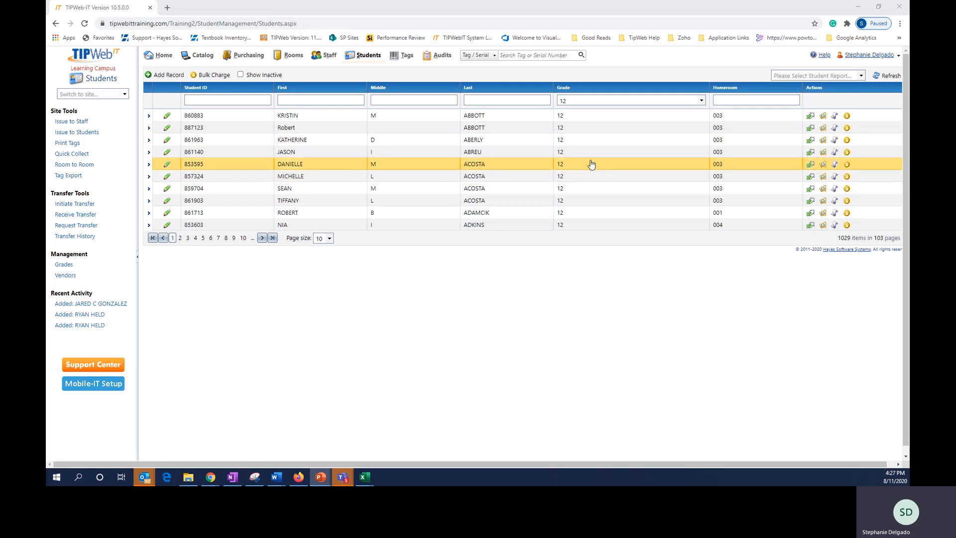
pyautogui.click(162, 56)
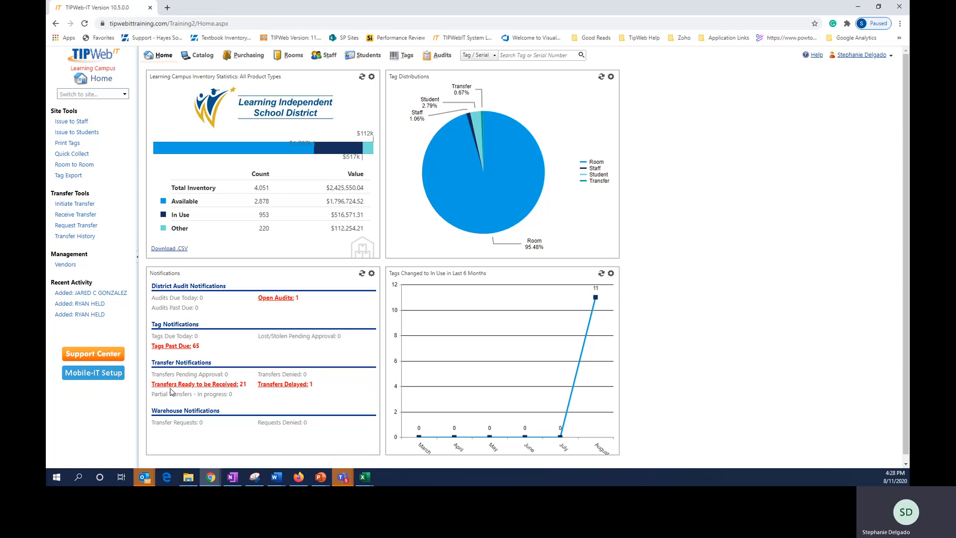
# - Open transfer 5034 from Transfers Ready to be Received and expand its Tagged Inventory
pyautogui.click(222, 387)
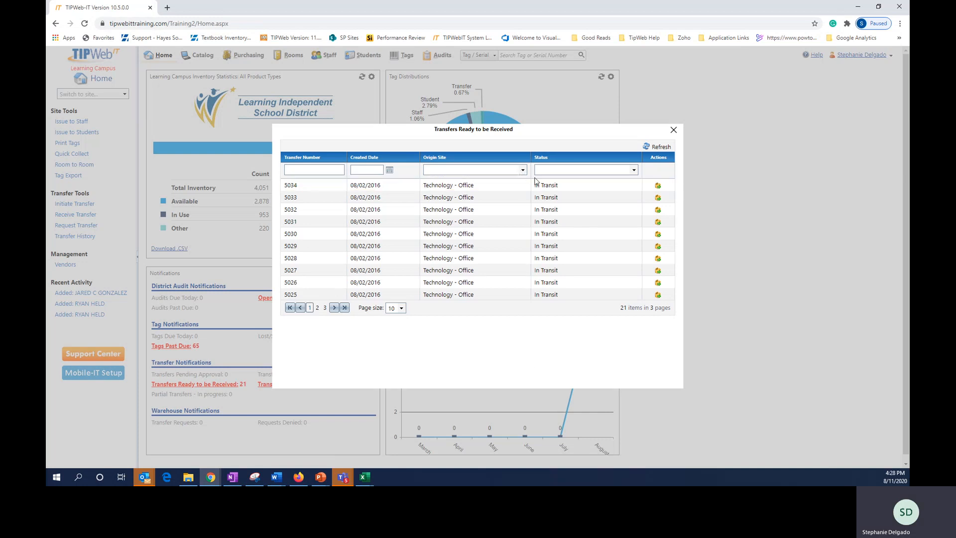
pyautogui.click(658, 186)
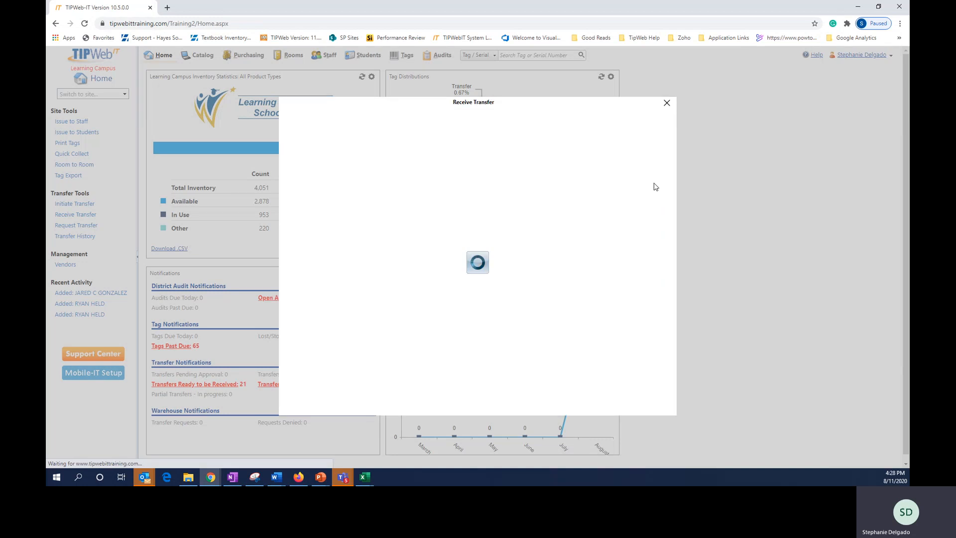
pyautogui.click(642, 224)
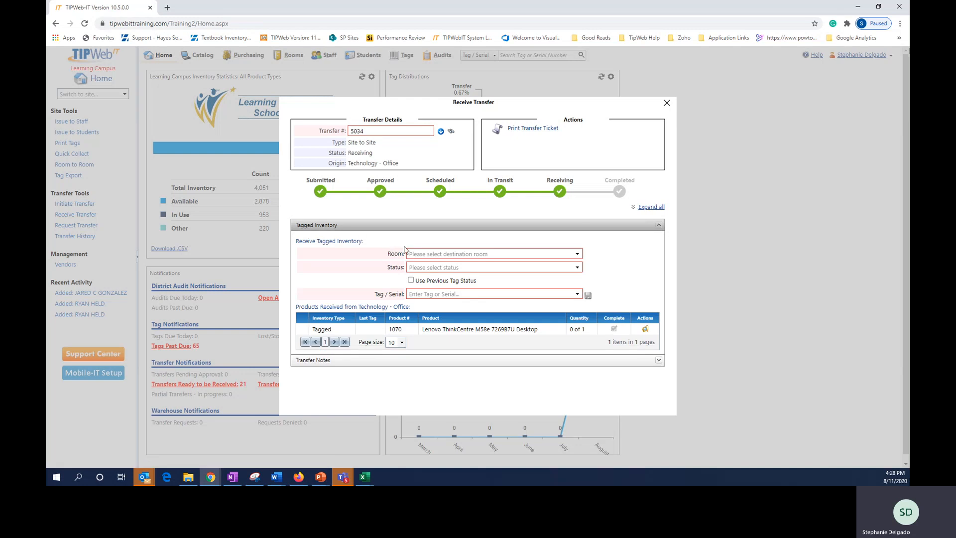
# - Set the destination room to 1001 and keep each item's previous tag status
pyautogui.click(577, 253)
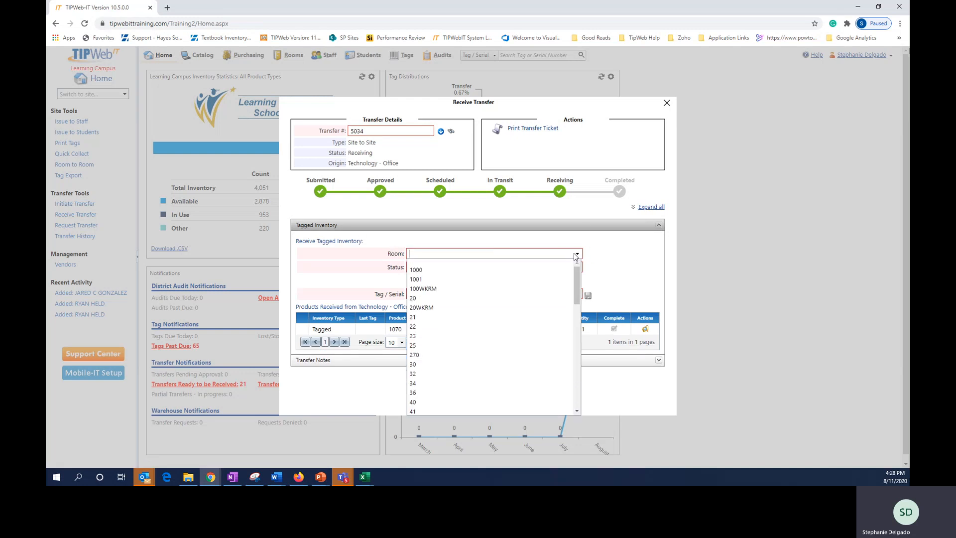
pyautogui.click(507, 280)
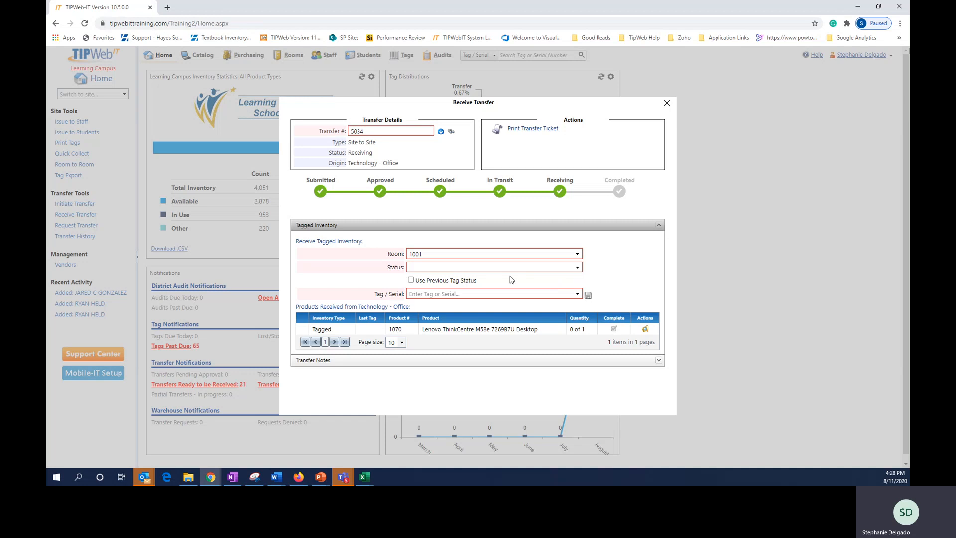
pyautogui.click(497, 268)
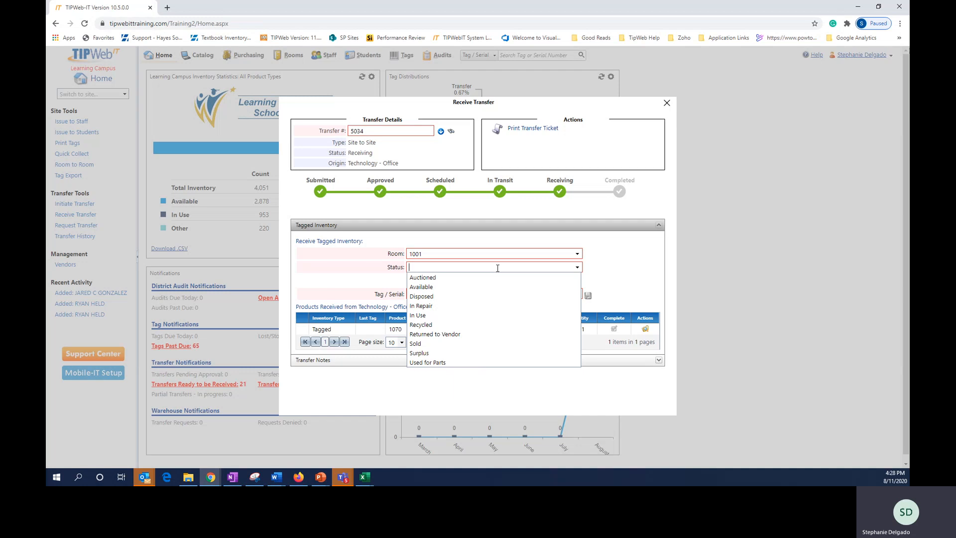
pyautogui.click(618, 271)
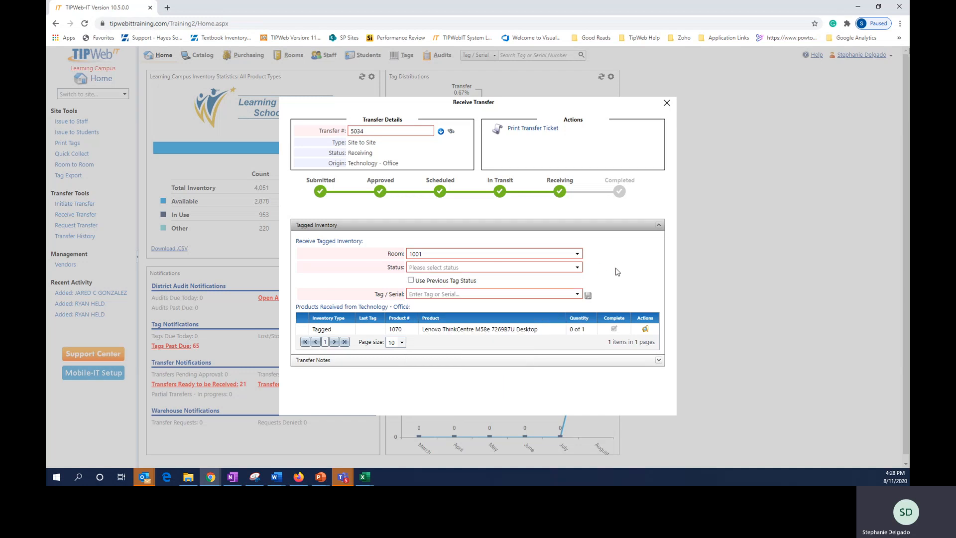
pyautogui.click(411, 280)
# - Enter tag T4023 and save it as received
pyautogui.click(580, 293)
pyautogui.click(553, 291)
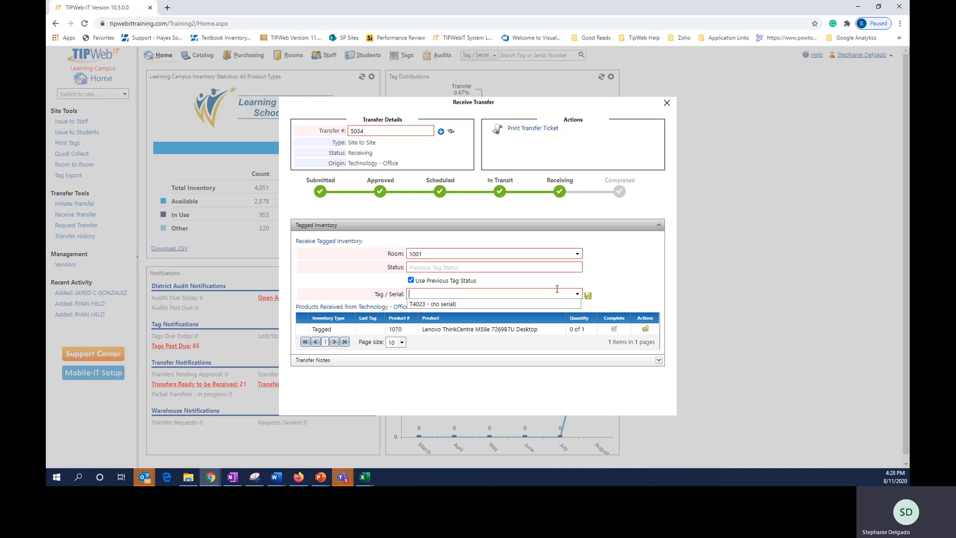
pyautogui.write('t4023')
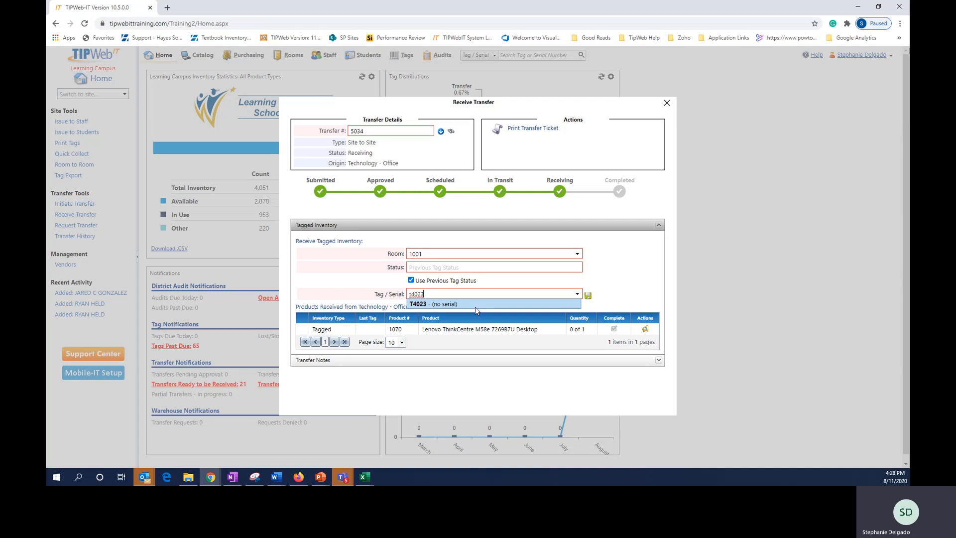
pyautogui.click(587, 296)
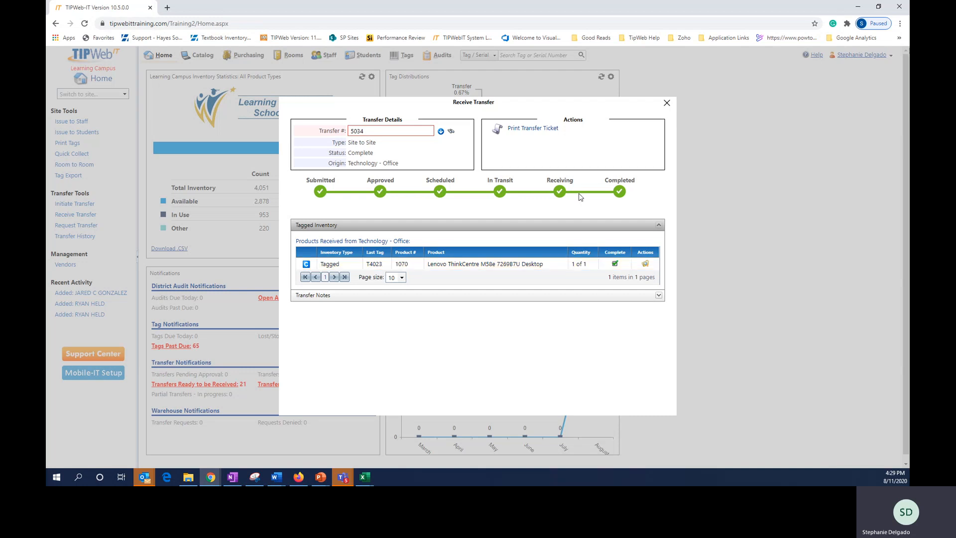
# - Close the completed Receive Transfer dialog and bring up the PowerPoint windows from the taskbar
pyautogui.click(667, 103)
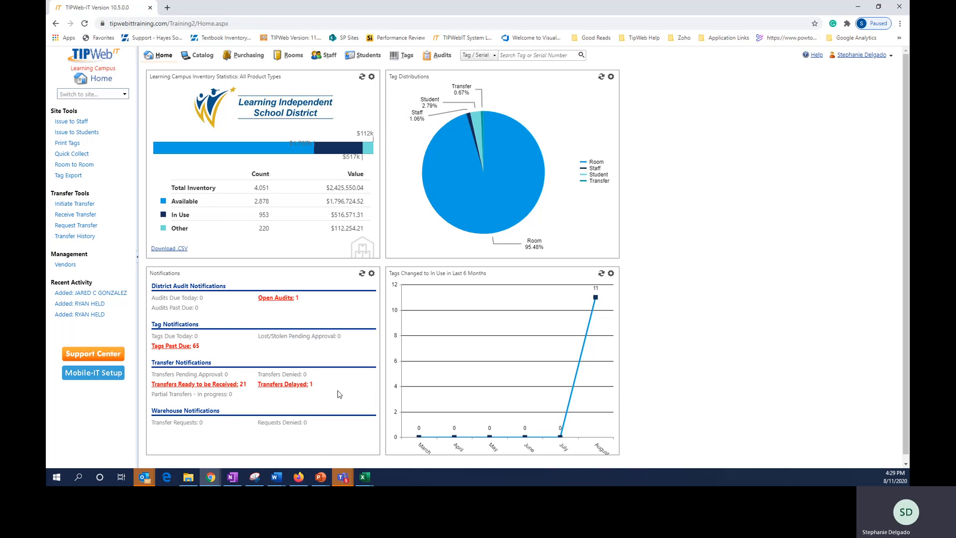
pyautogui.click(322, 477)
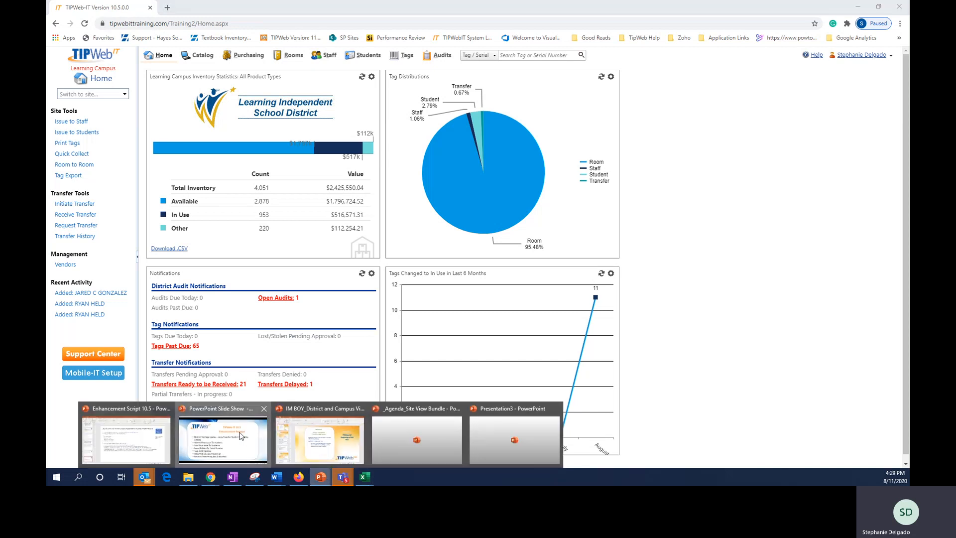